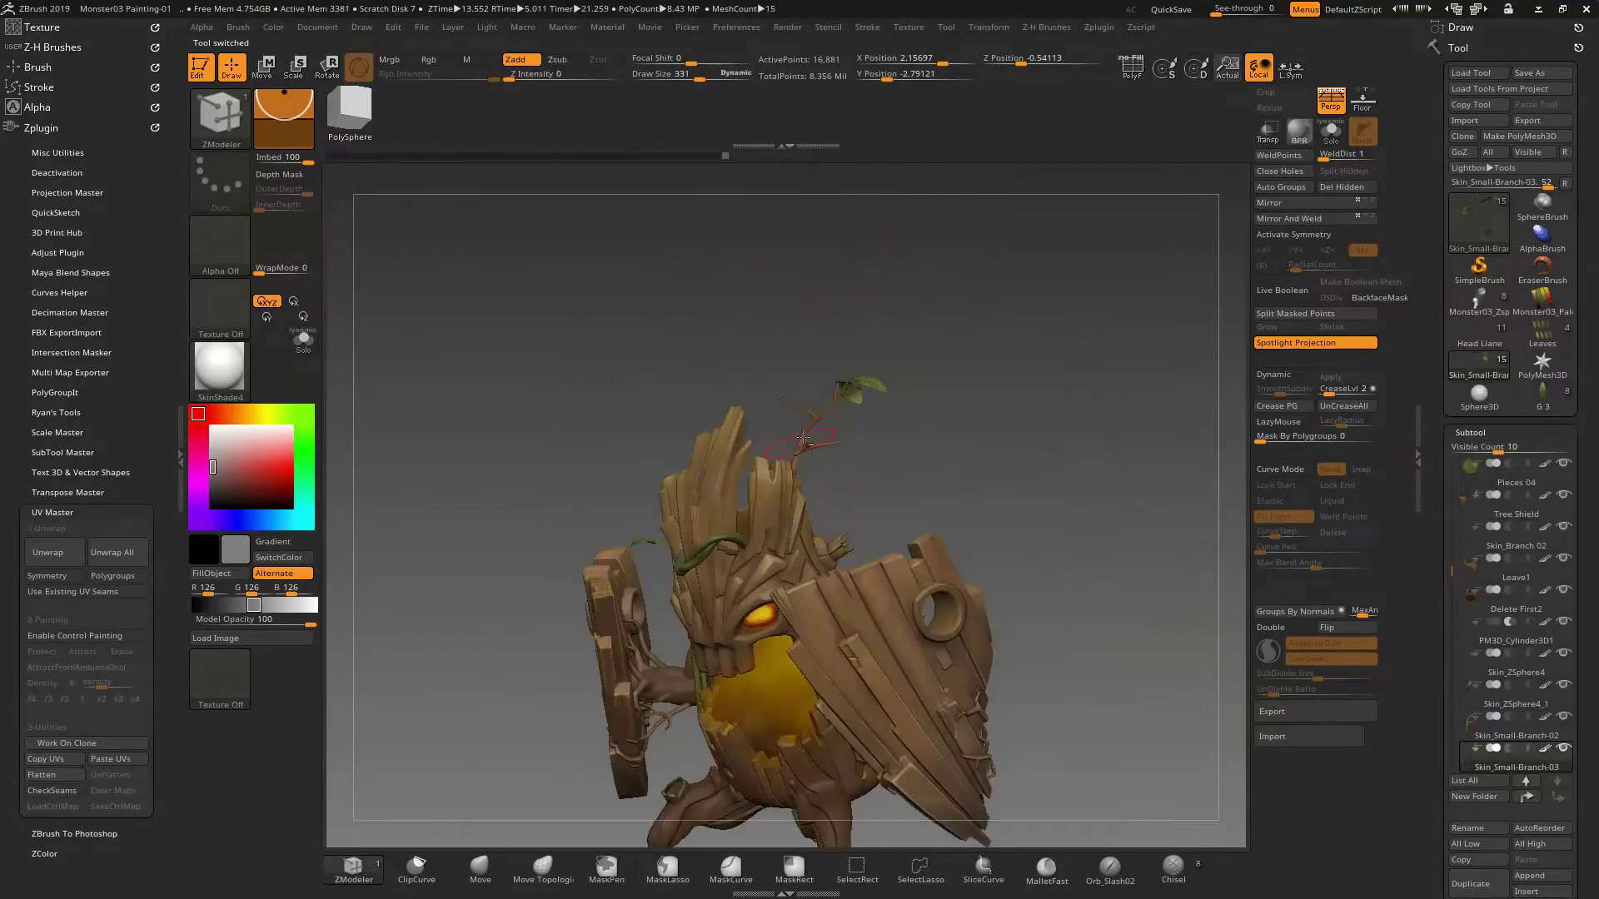
- Examine the monster's leaves and their low-poly Leaves1 planes in ZBrush, and the planes' UV layout in 3D-Coat
key("f")
left_click_drag(1003, 495, 892, 447)
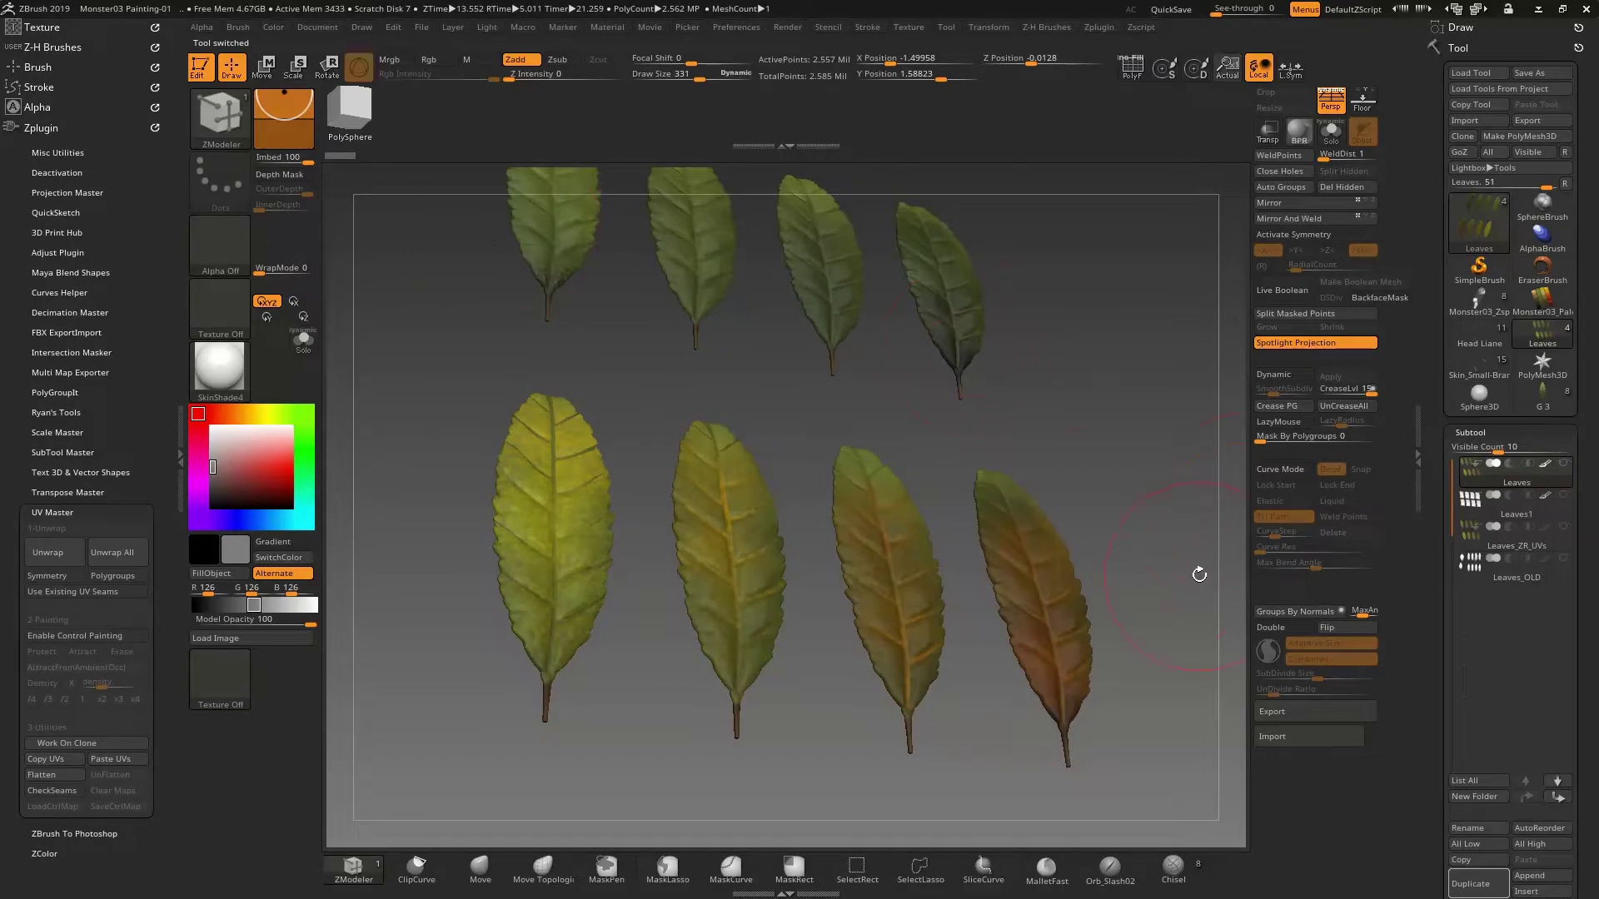
left_click(1499, 508)
key("shift+f")
right_click_drag(721, 503, 740, 561)
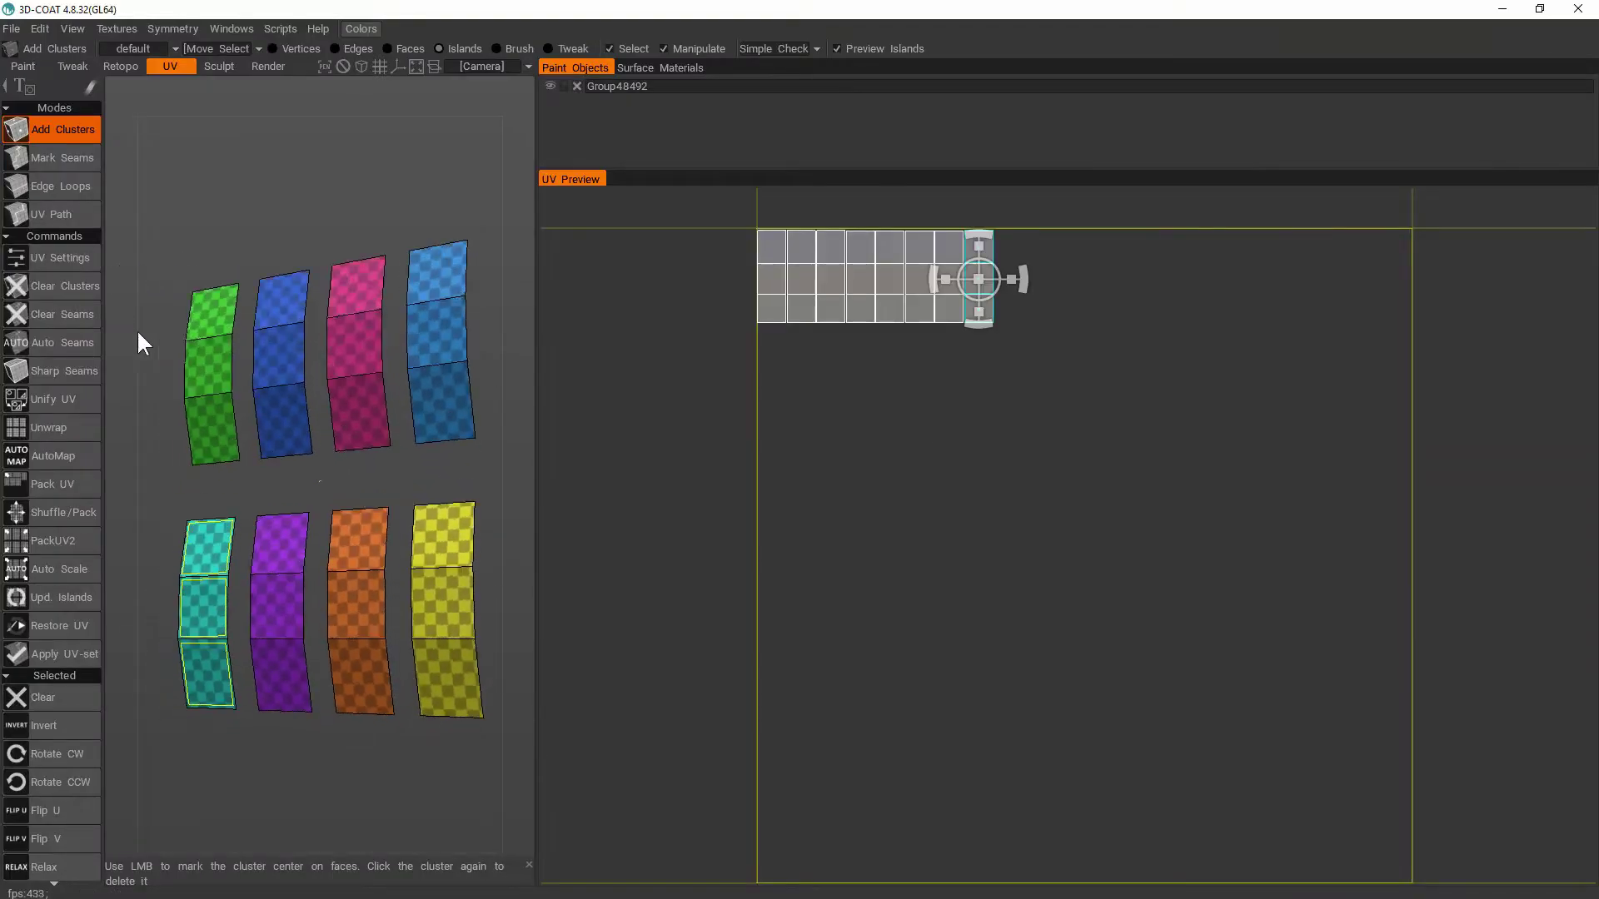
left_click_drag(138, 332, 218, 361)
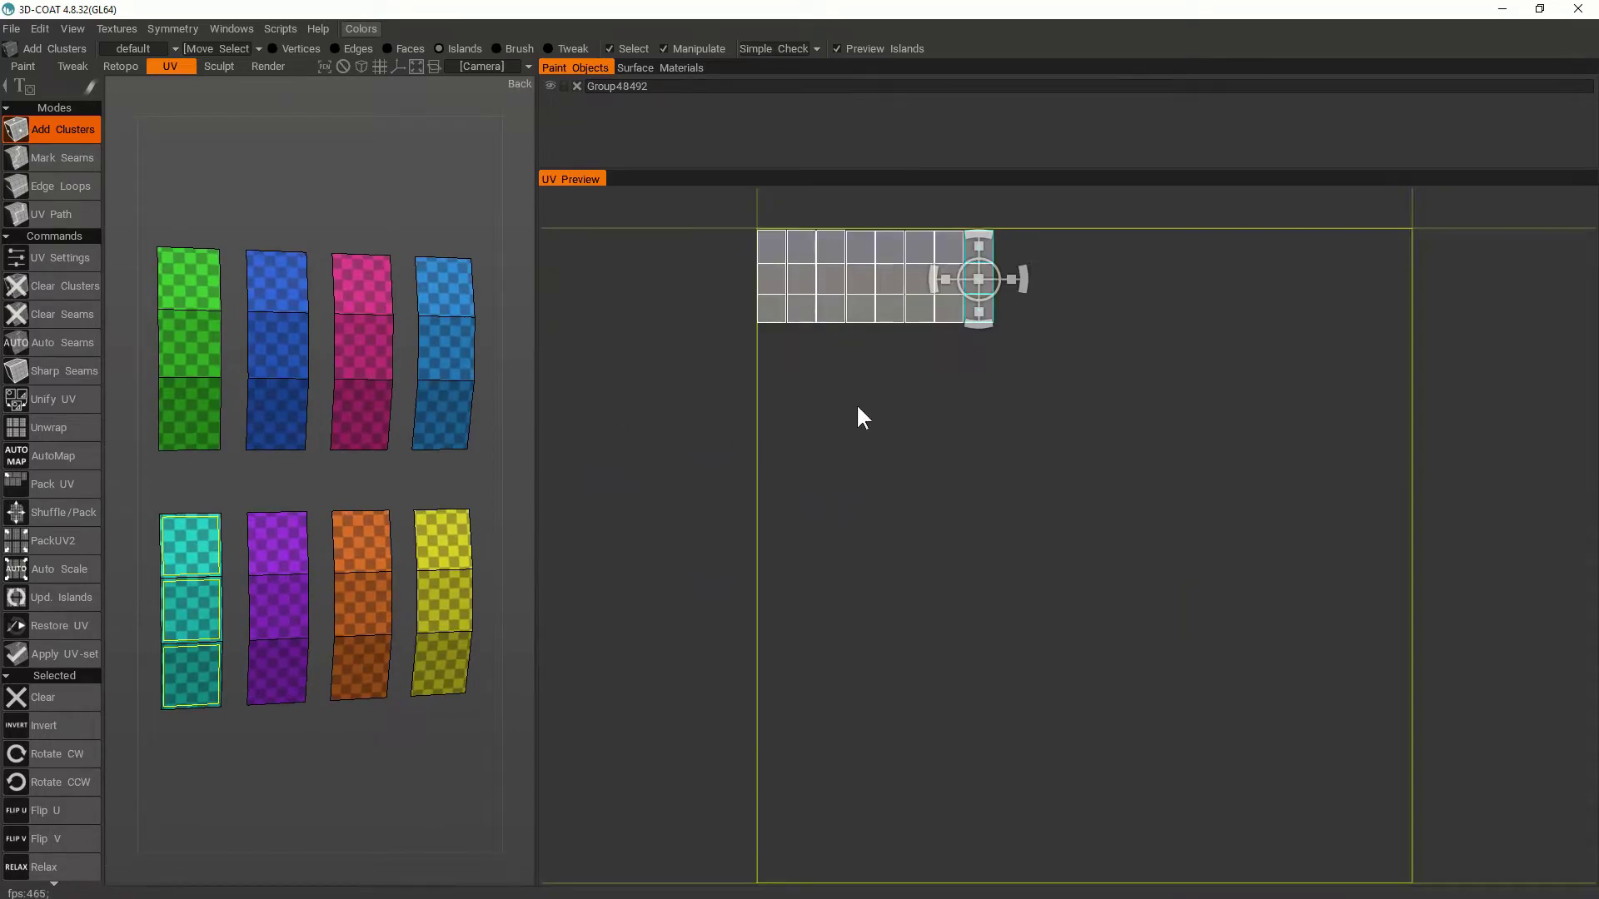
- Switch to Substance Painter and create a new project from the Leaves_Singles_low.OBJ mesh in the Monster03 folder
key("alt+Tab")
key("alt+Tab")
key("alt+Tab")
key("alt+Tab")
key("alt+Tab")
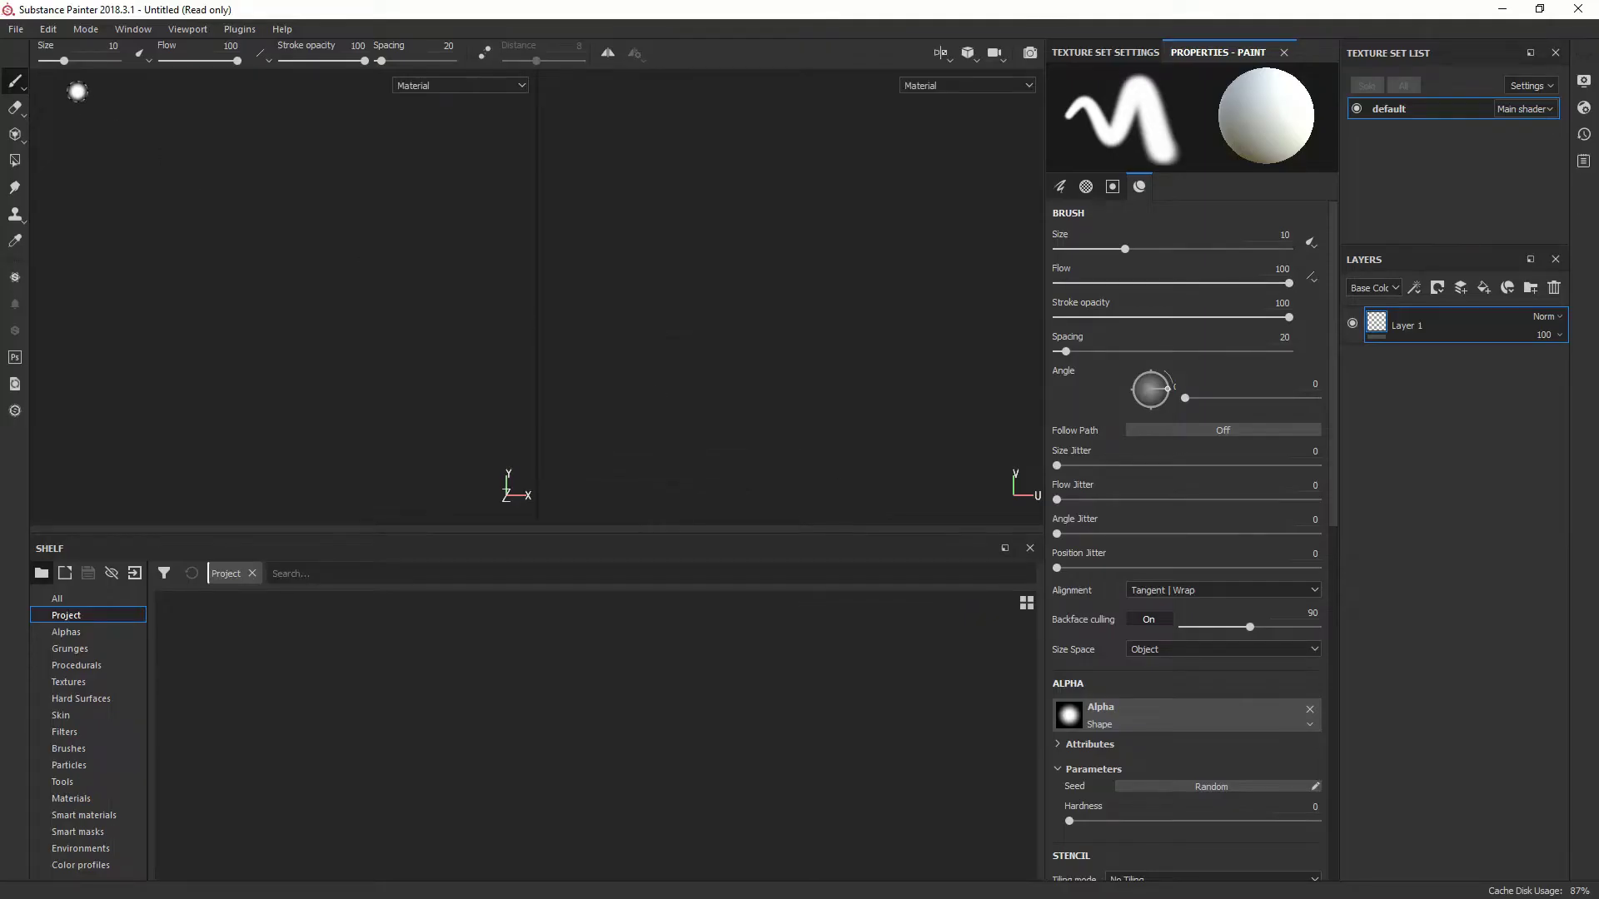
left_click(16, 29)
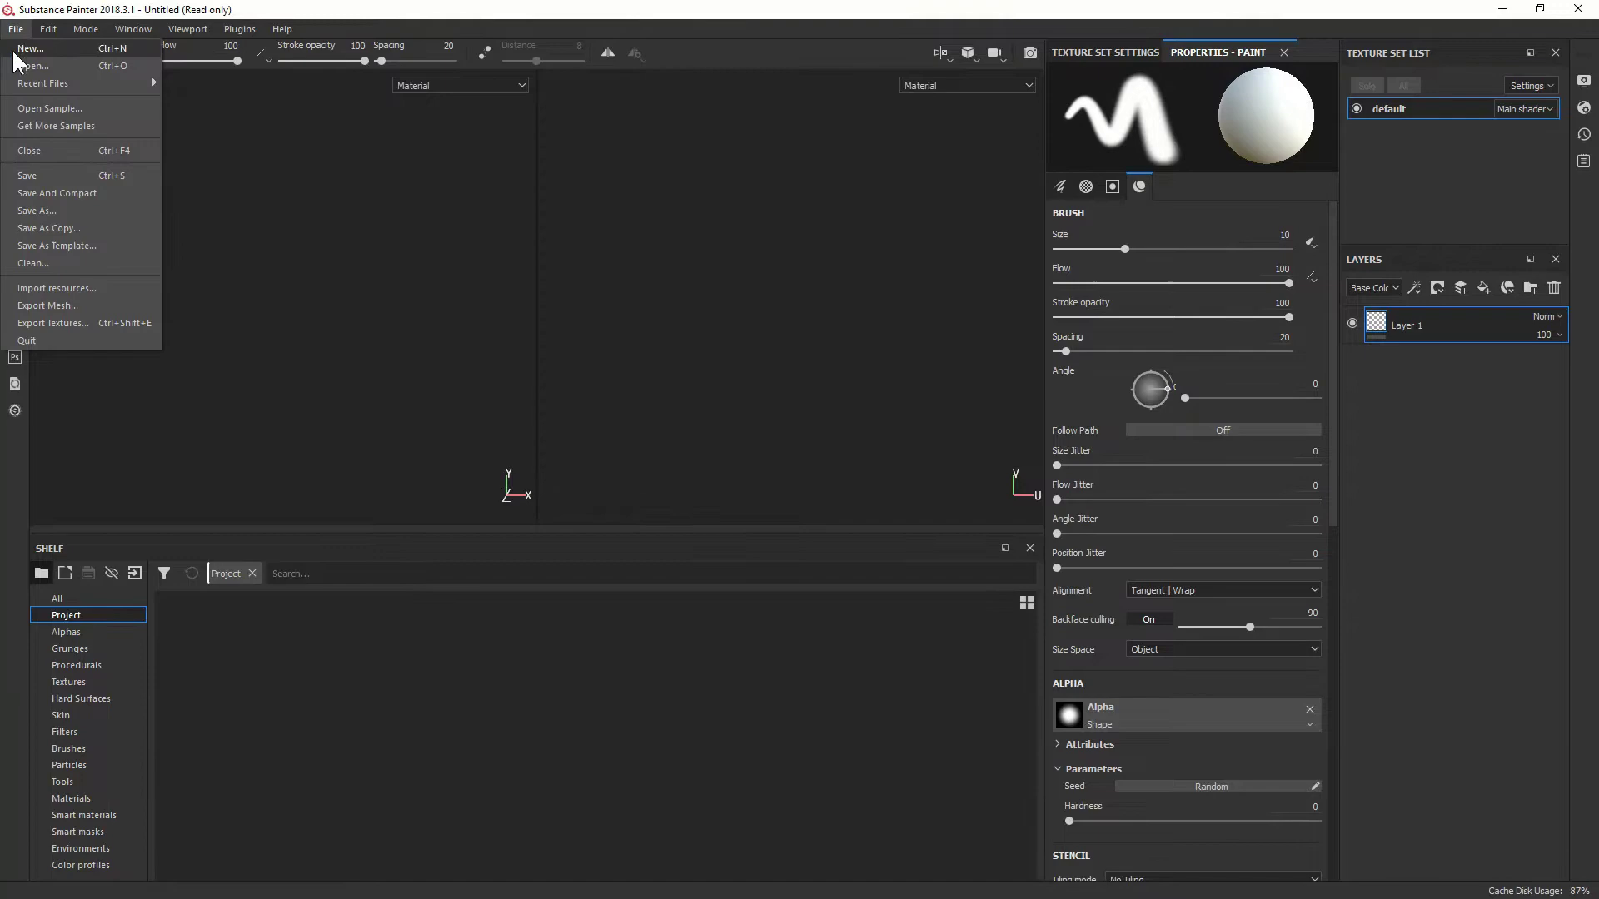
left_click(25, 48)
left_click(962, 287)
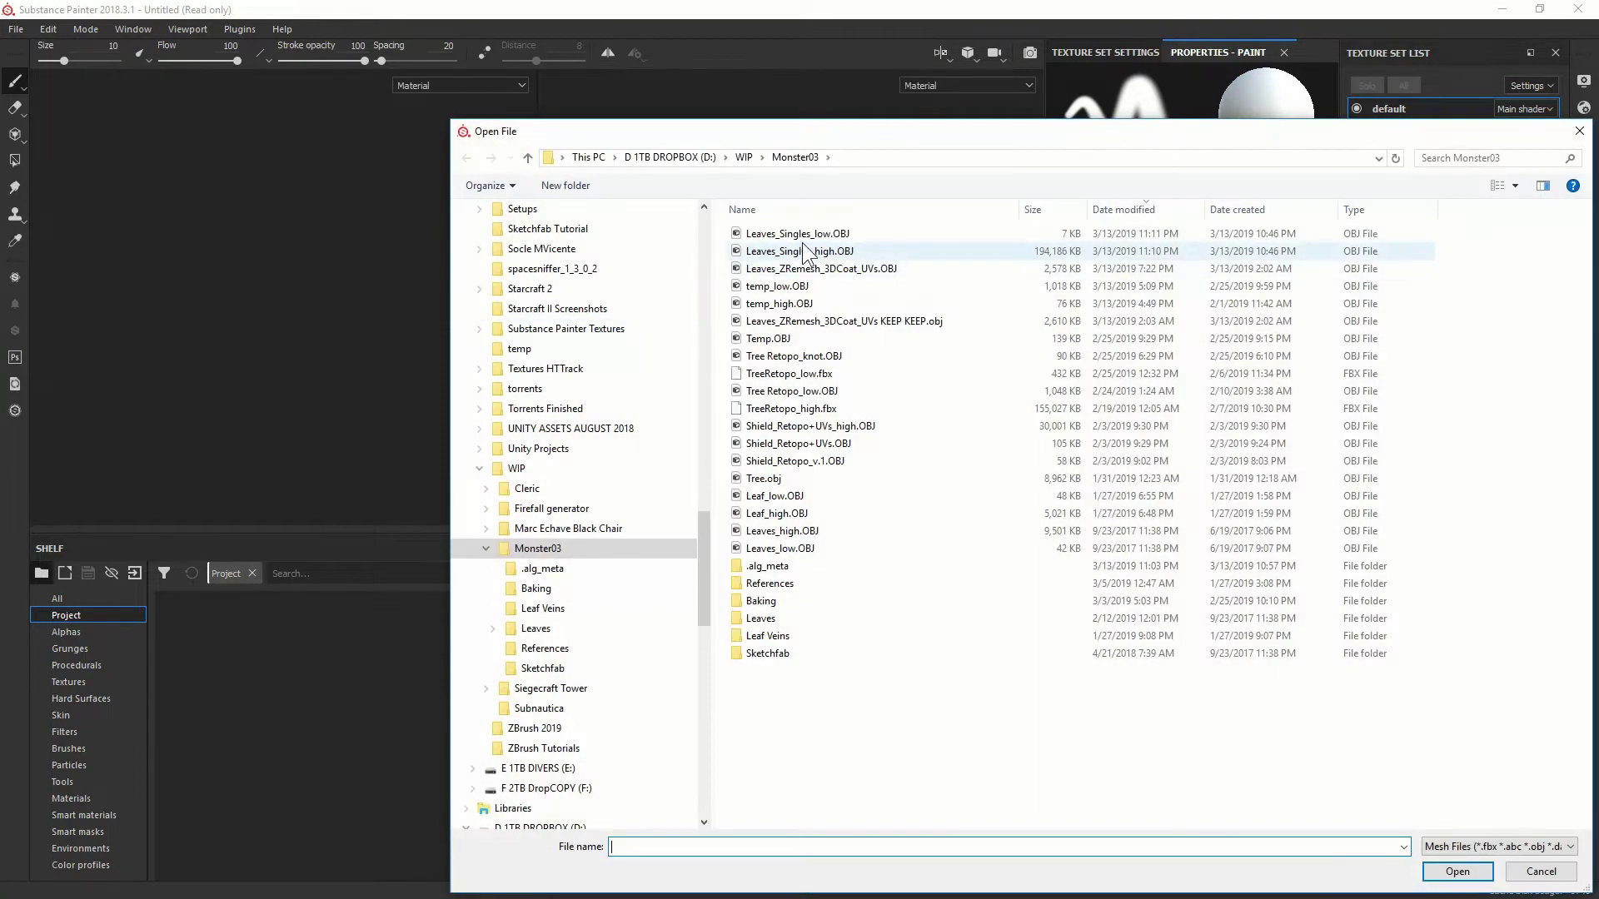
double_click(802, 250)
left_click(873, 653)
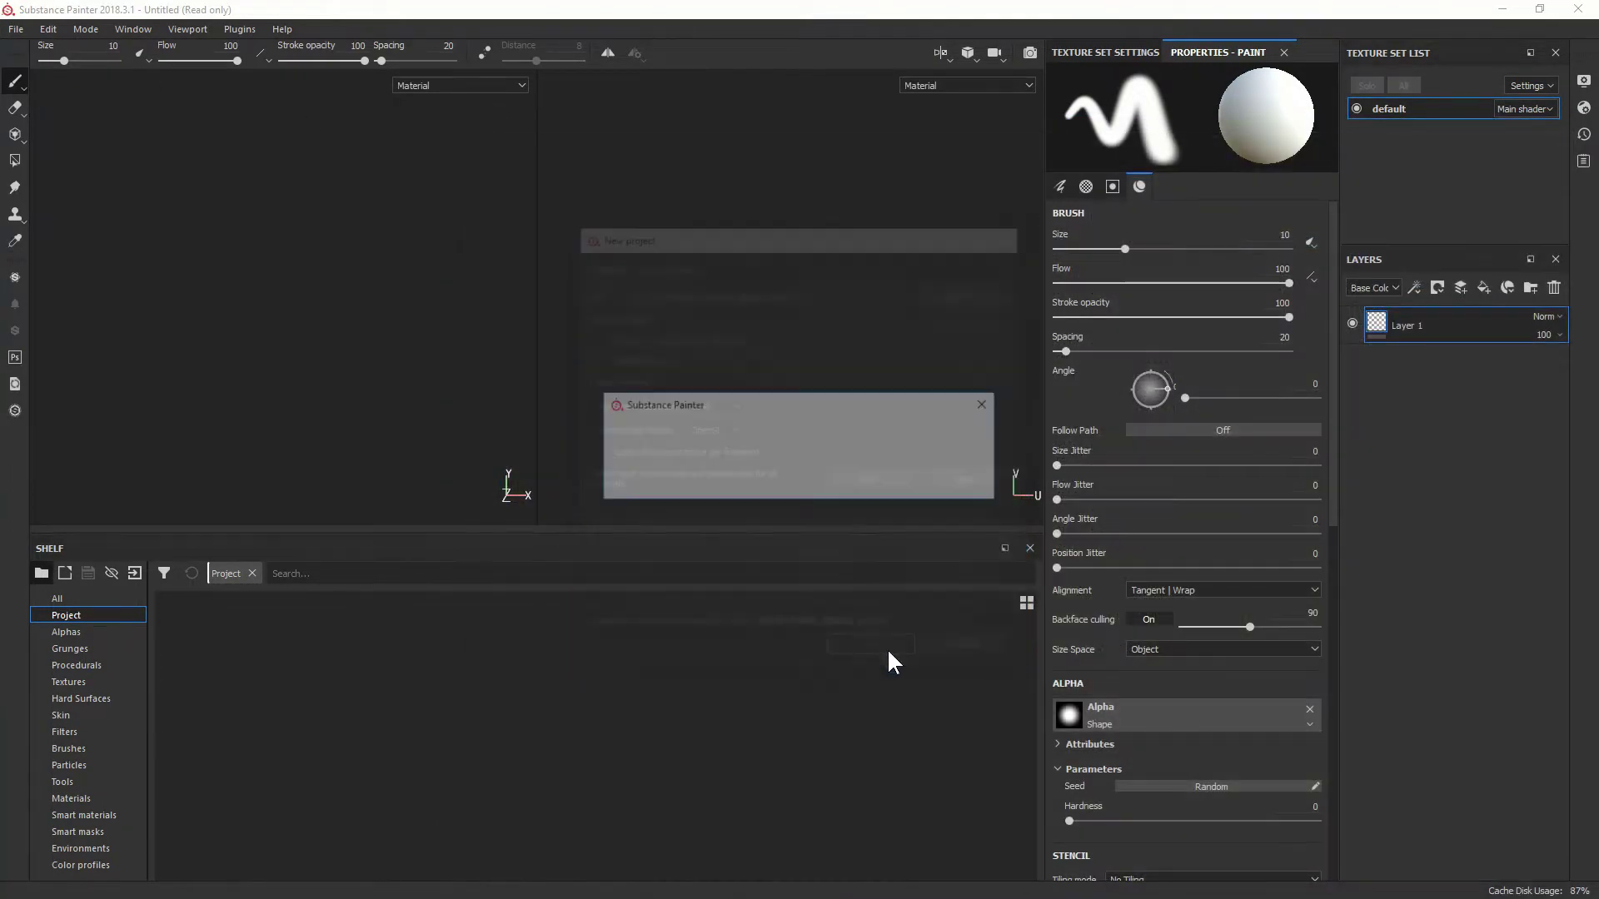
left_click(752, 481)
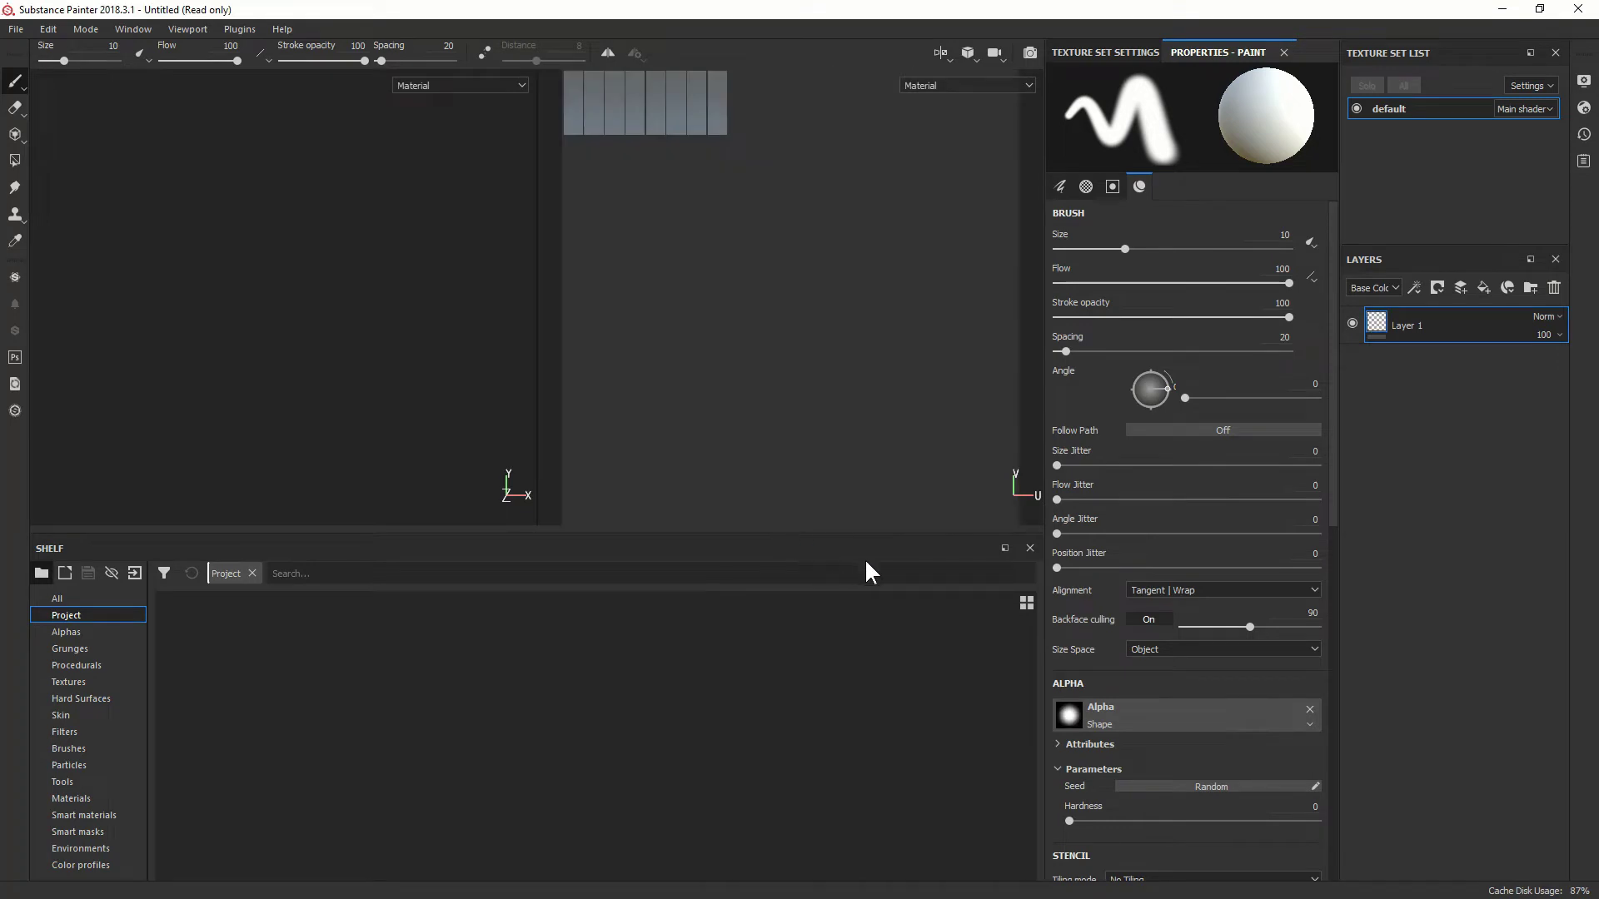
- Set the output size for baking the leaf planes' mesh maps to 2048
left_click_drag(428, 264, 78, 289, "alt")
middle_click_drag(478, 307, 512, 331, "alt")
left_click_drag(375, 347, 416, 288, "alt")
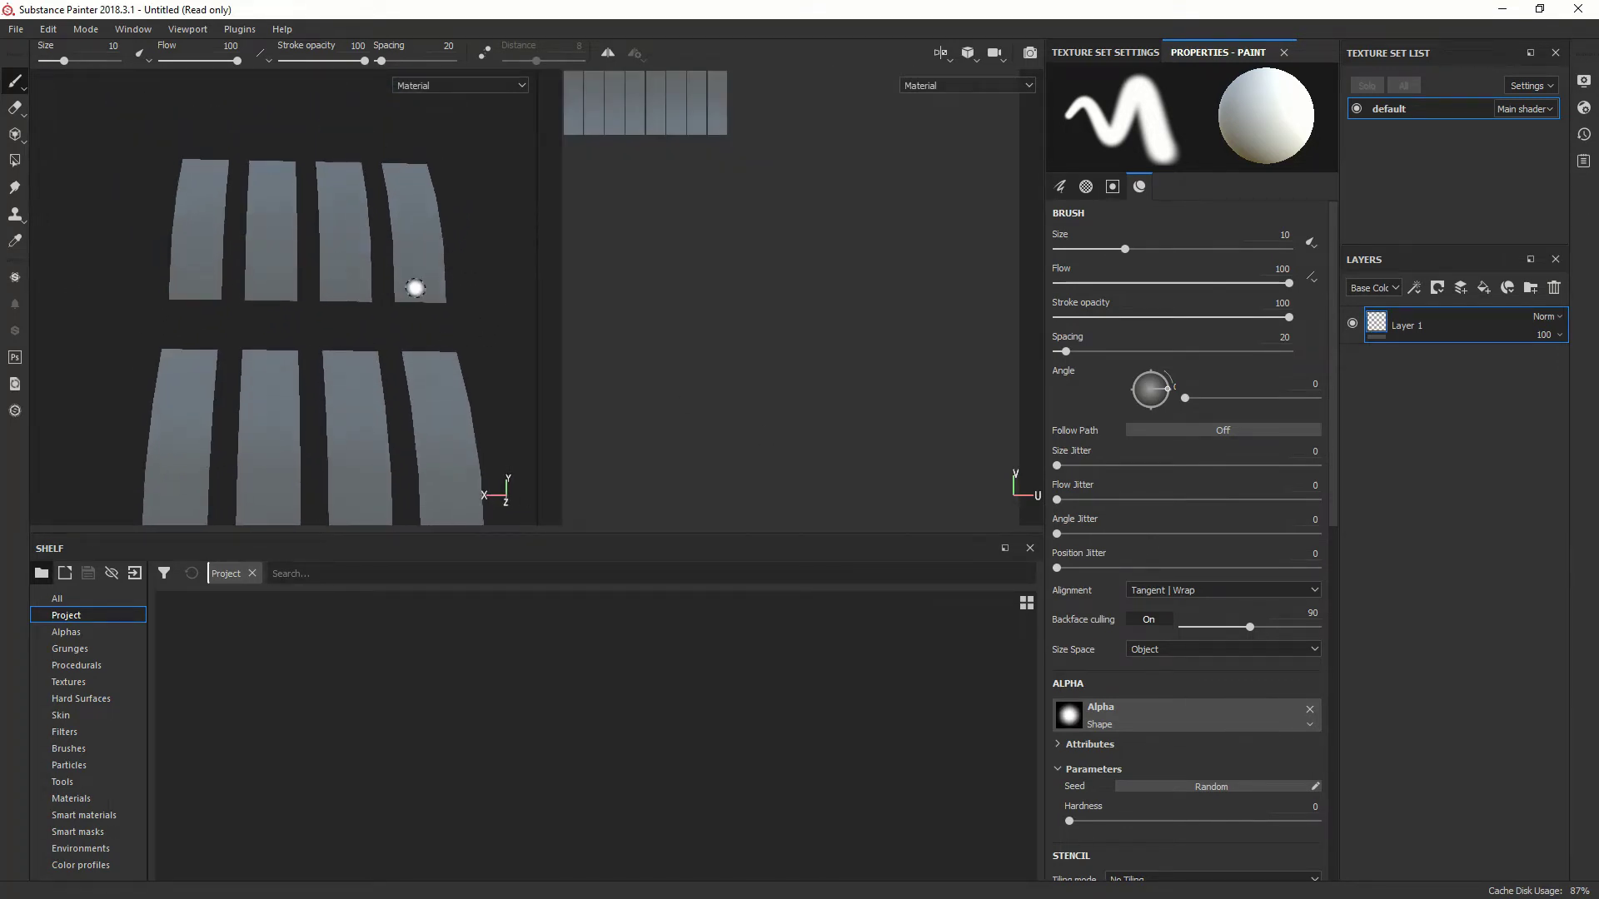
left_click(1101, 50)
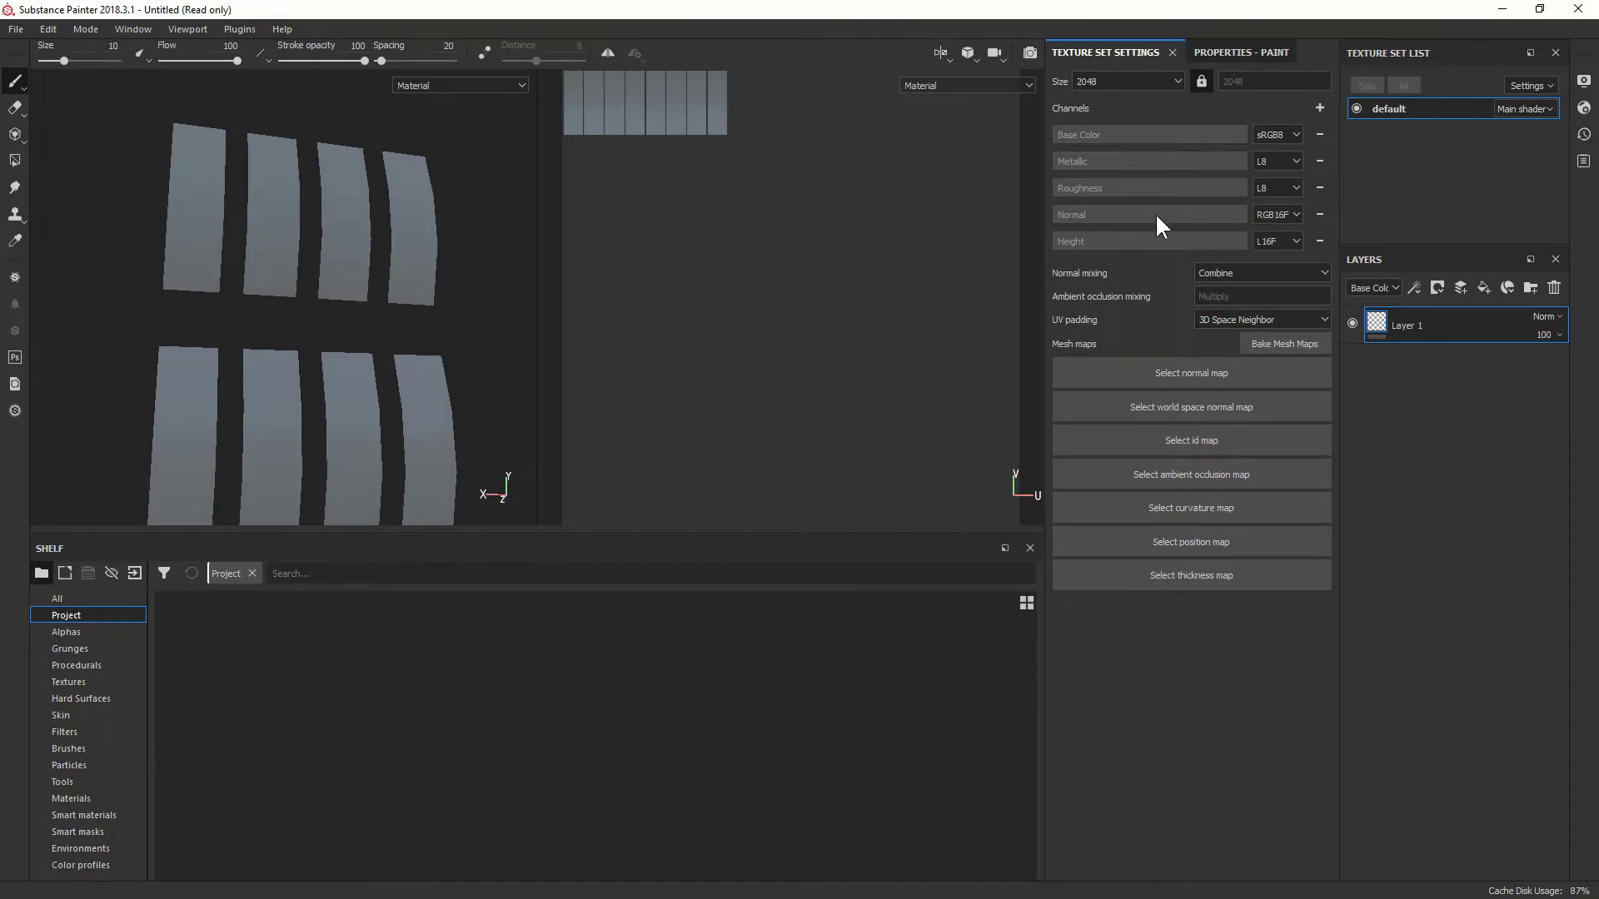
left_click(1288, 341)
left_click(802, 227)
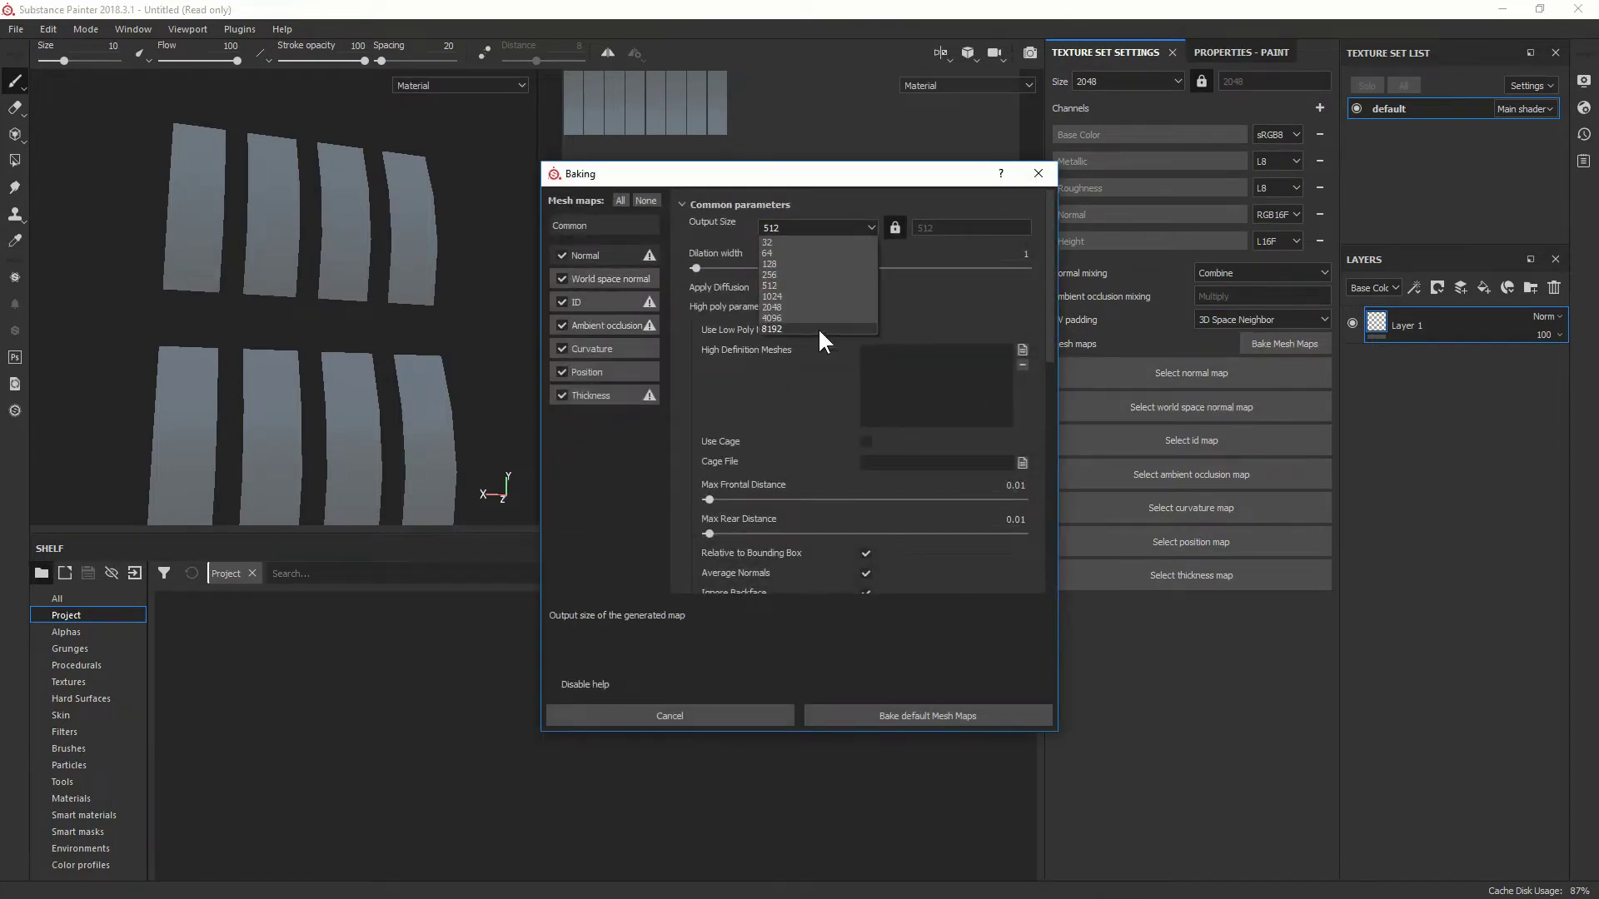
left_click(796, 307)
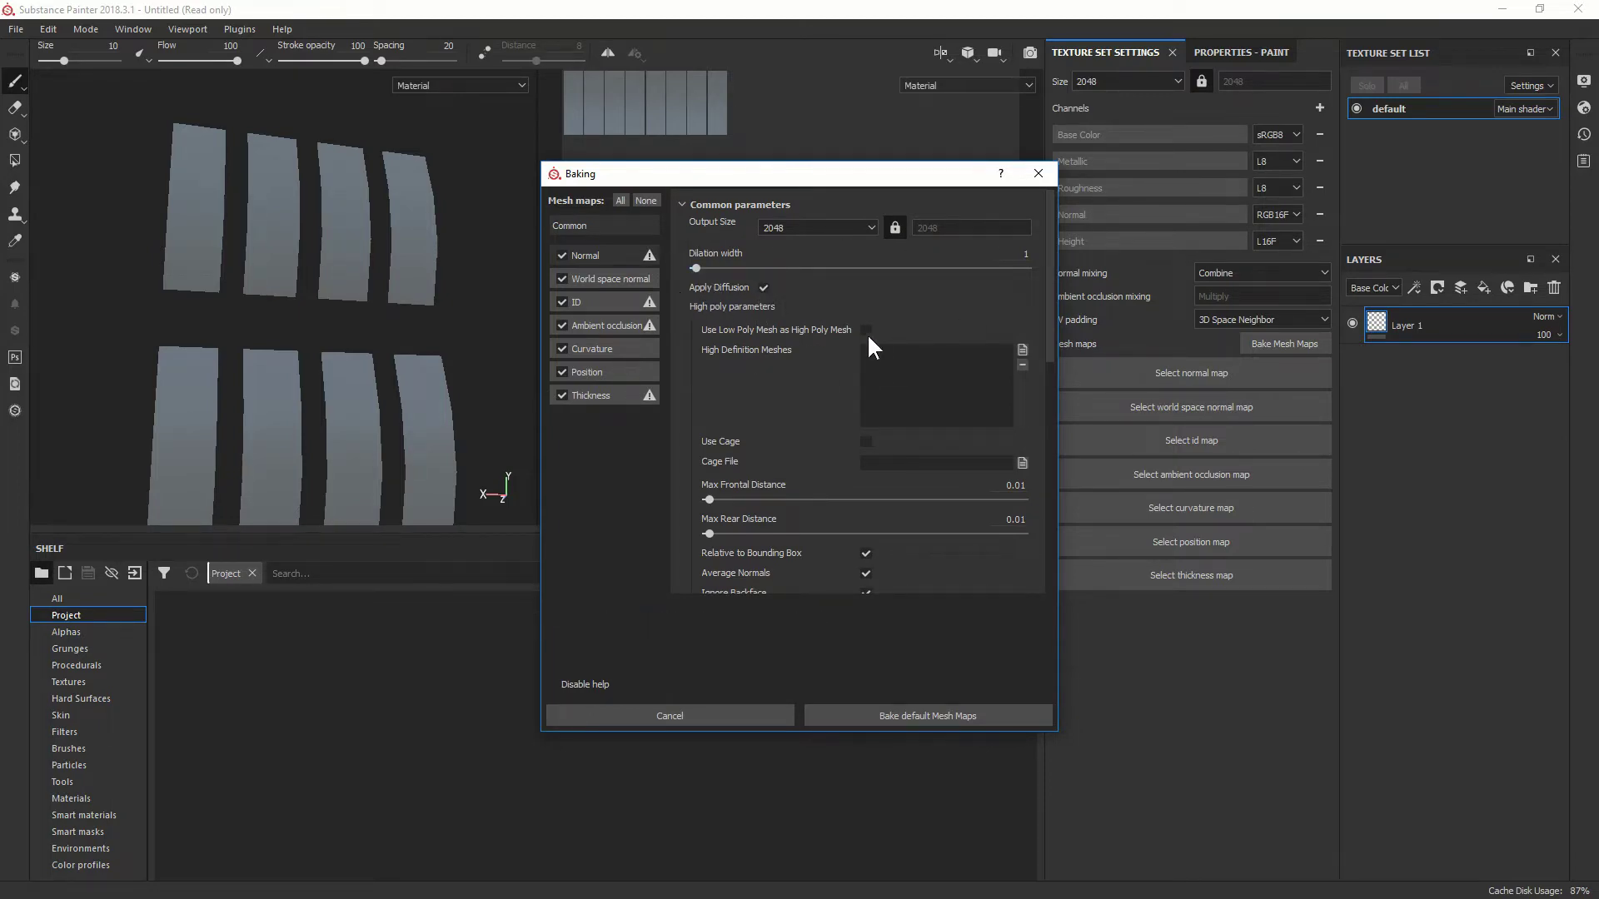
- Load Leaves_Singles_high.OBJ as the high definition mesh and bake all the mesh maps
left_click(1022, 348)
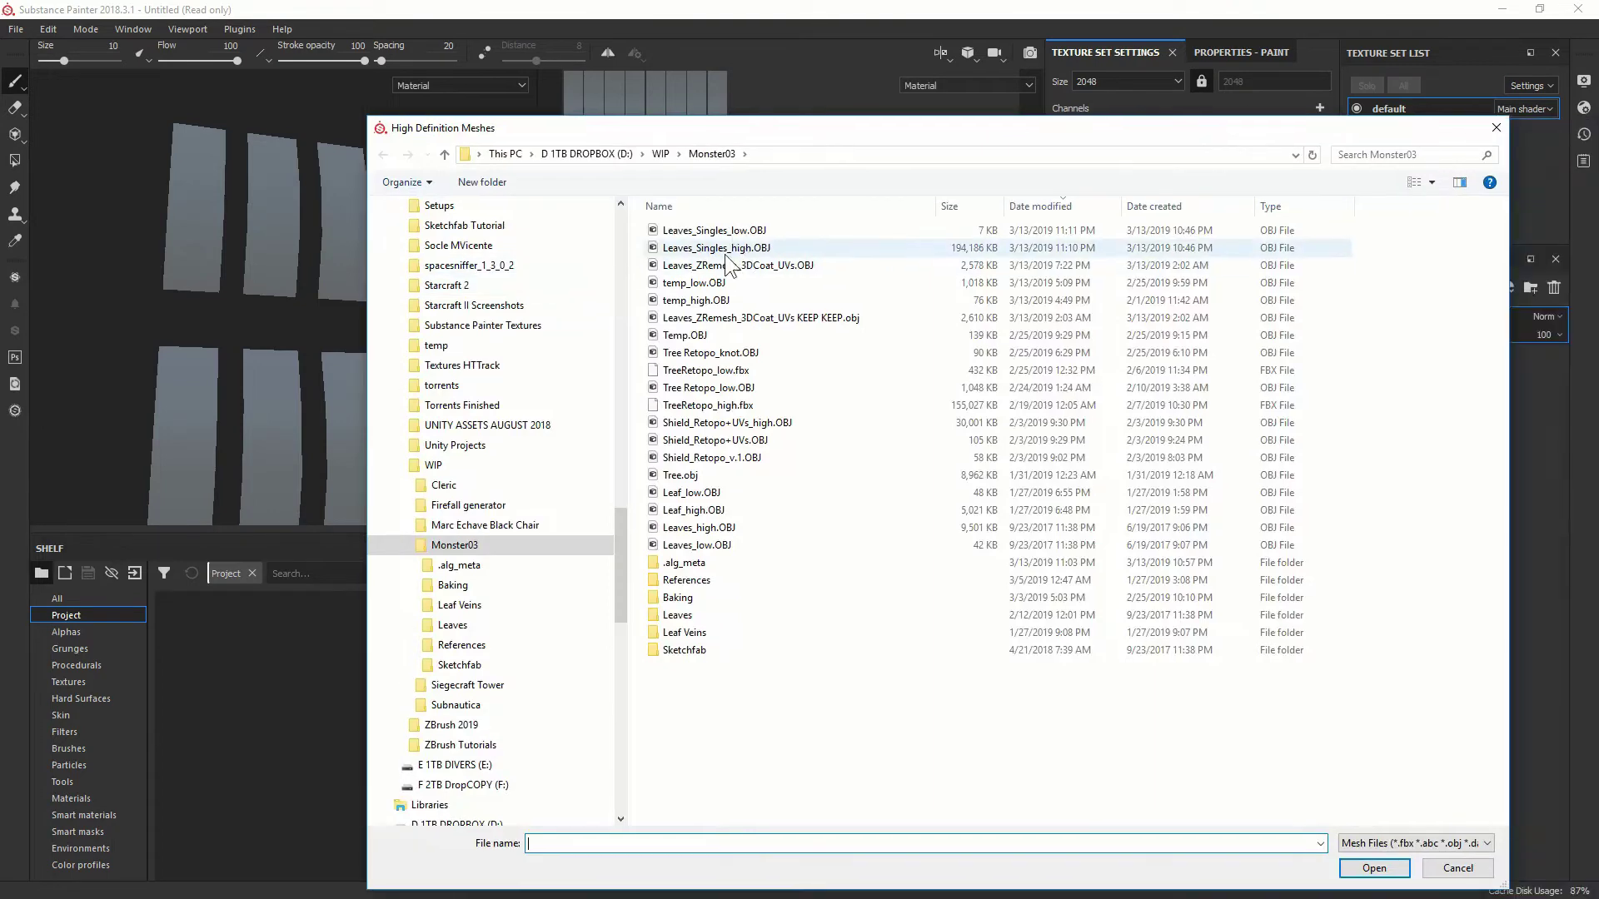
double_click(716, 248)
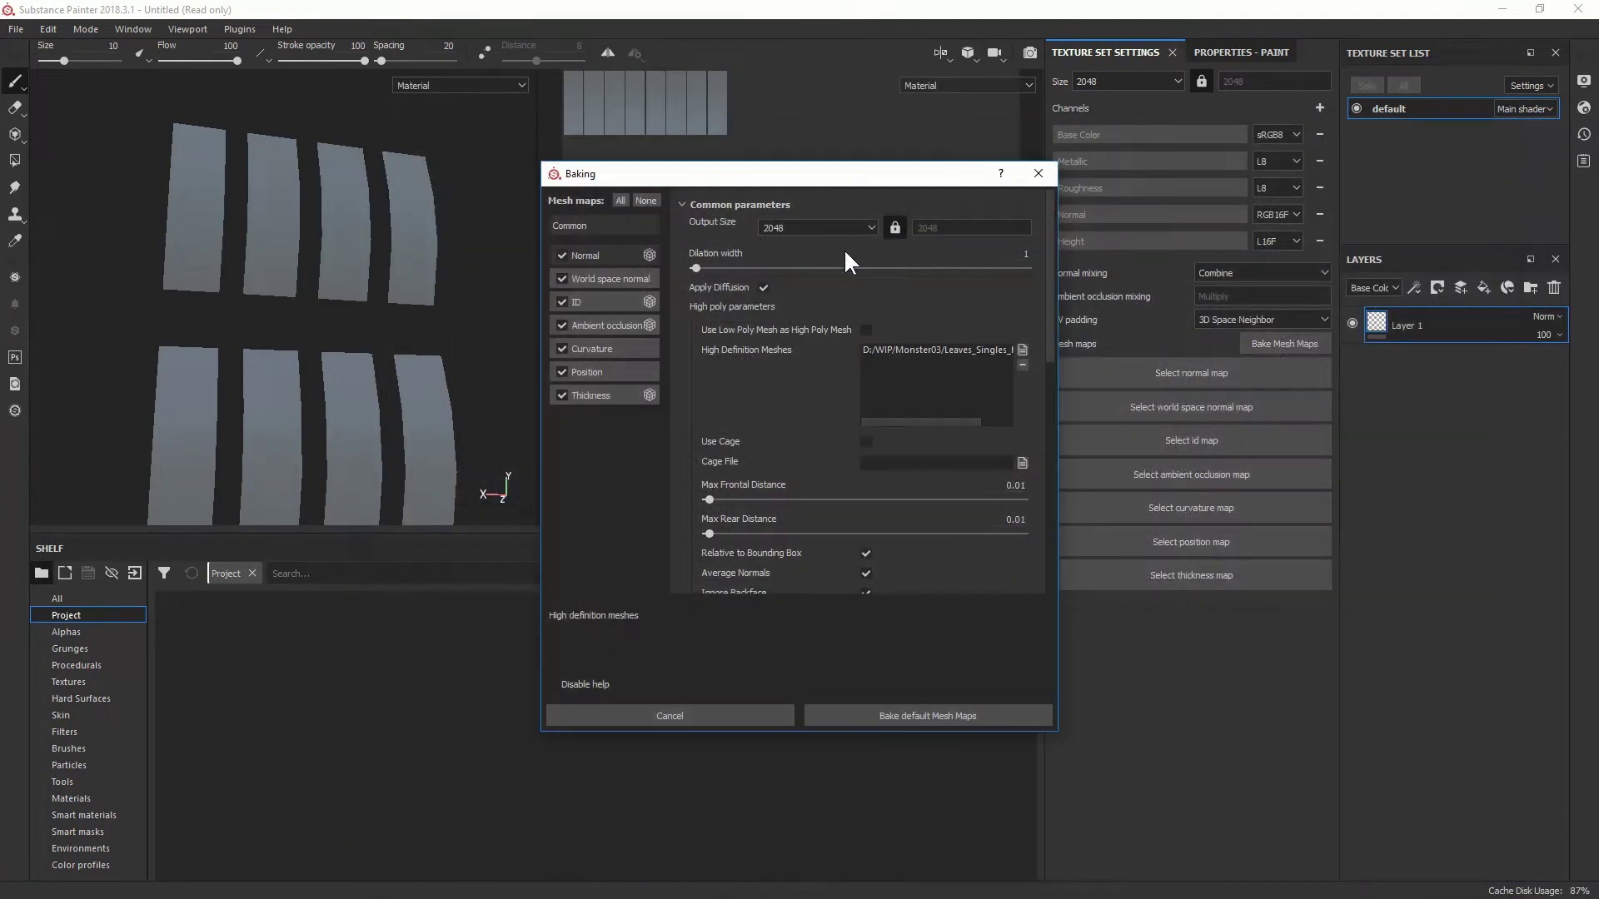
left_click(906, 715)
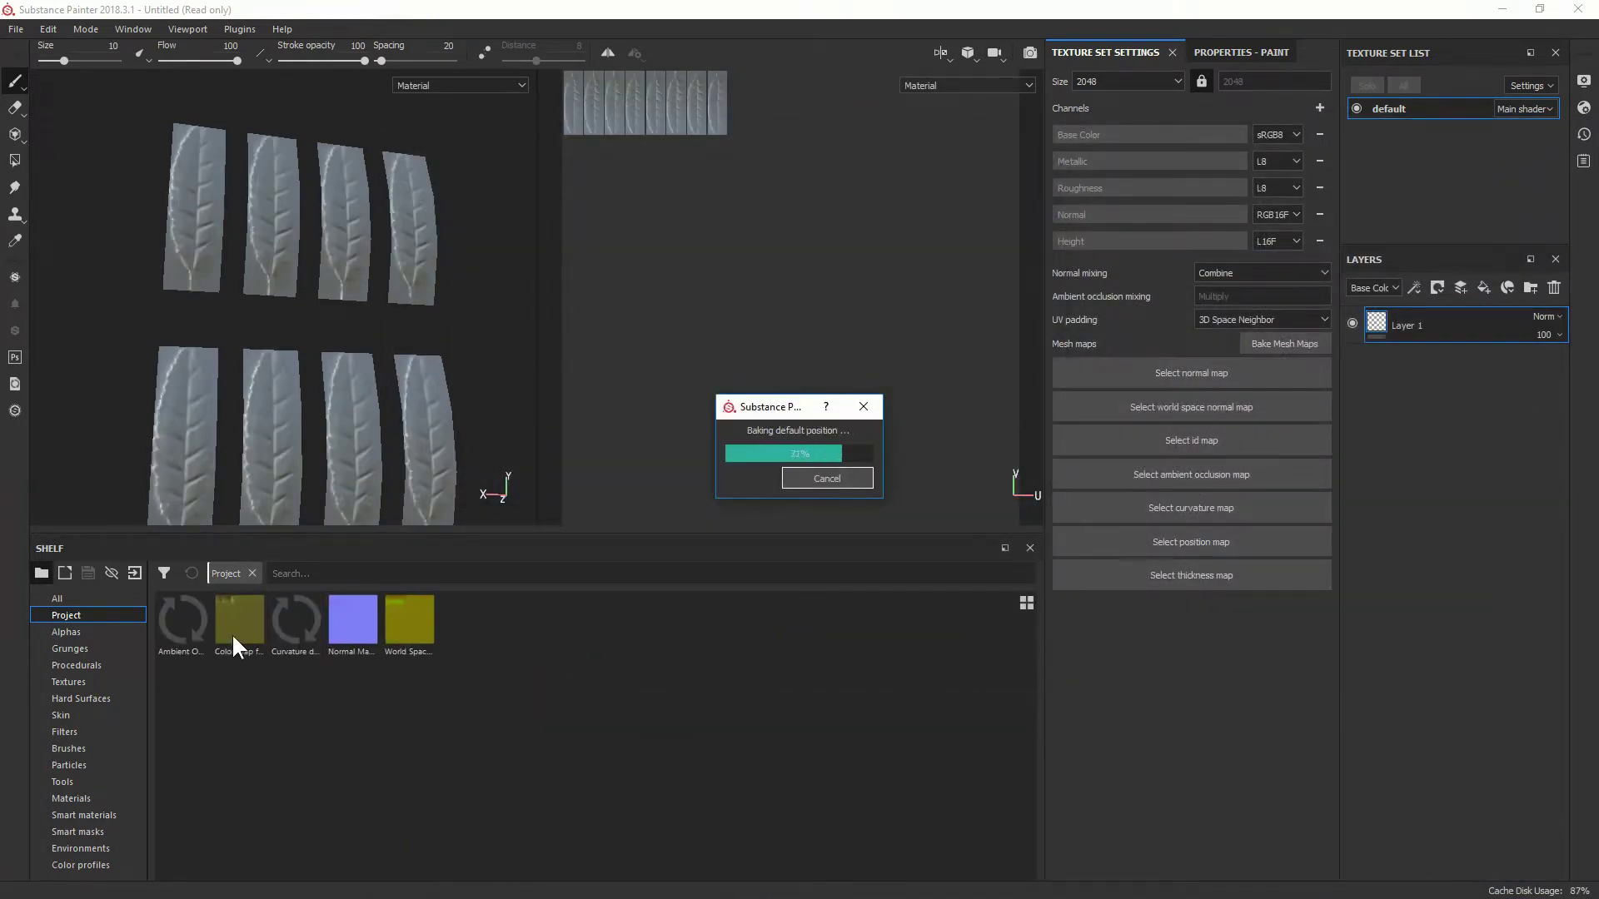
- Add a fill layer and delete the empty Layer 1 beneath it
left_click(1487, 286)
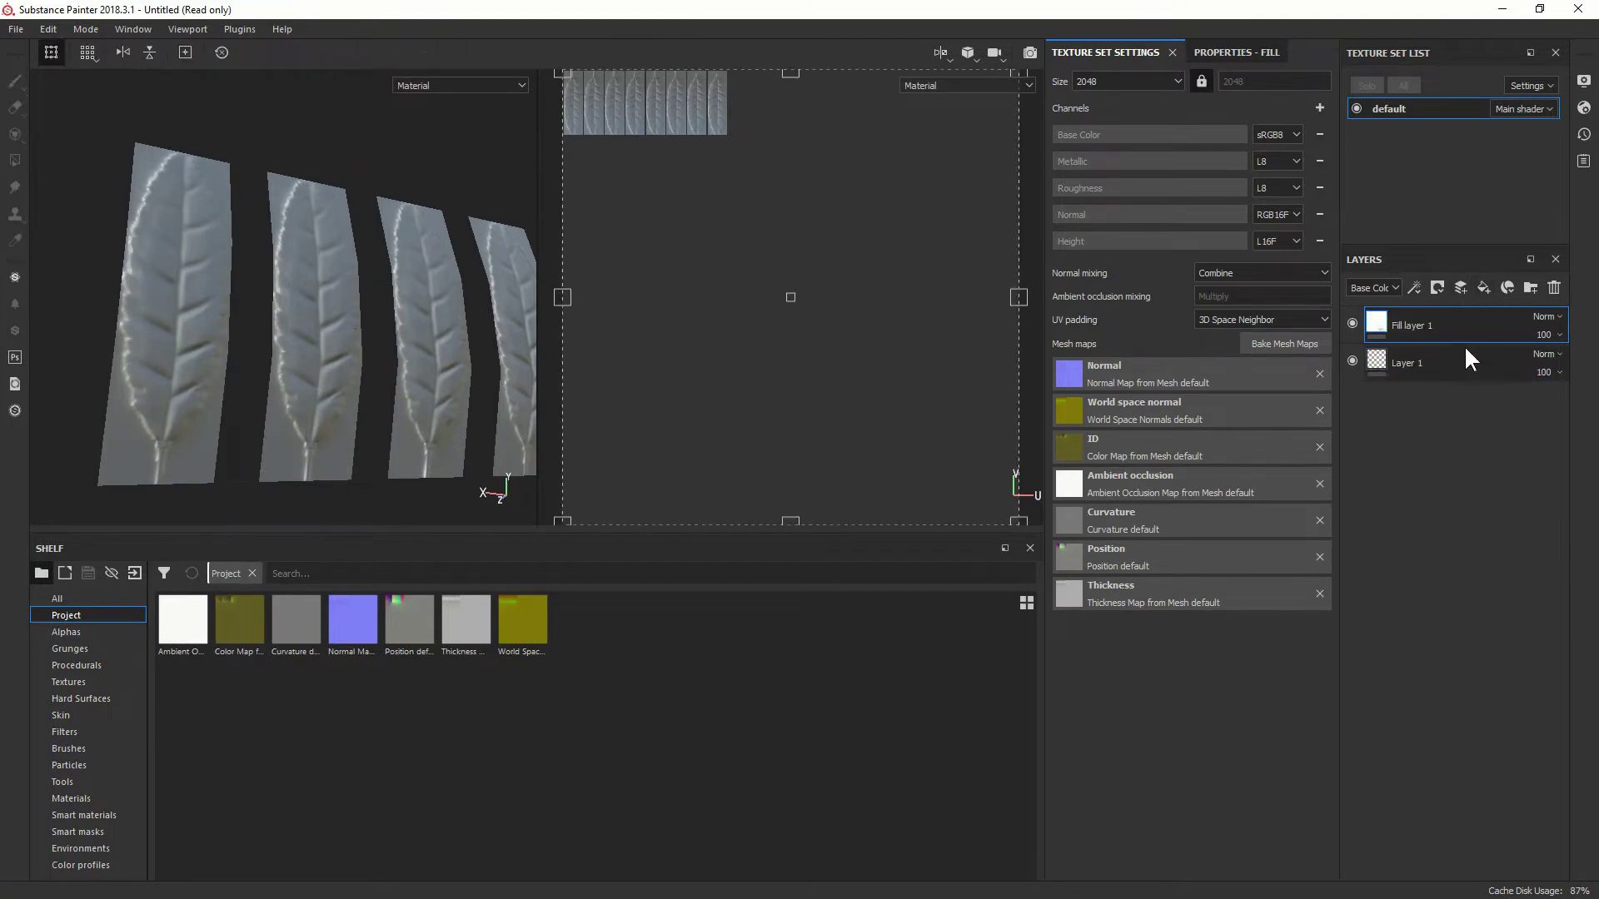
left_click(1464, 356)
left_click(1556, 288)
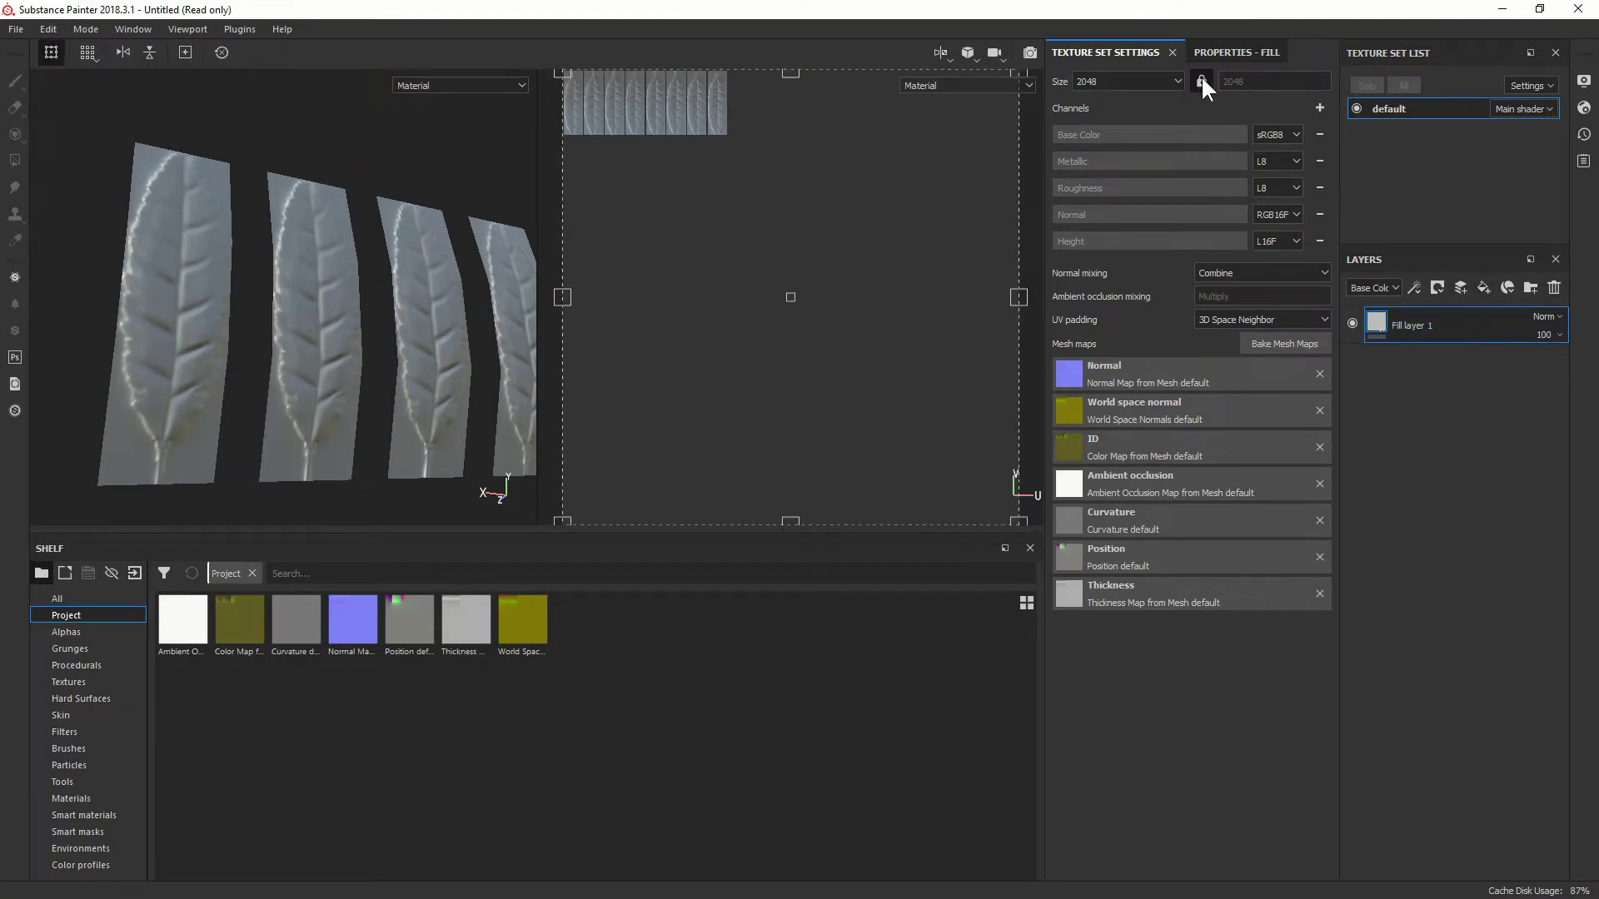
- Limit the fill layer to the color channel and assign the baked color map from the mesh as its Base Color
left_click(1214, 53)
left_click(1128, 316)
left_click(1187, 316)
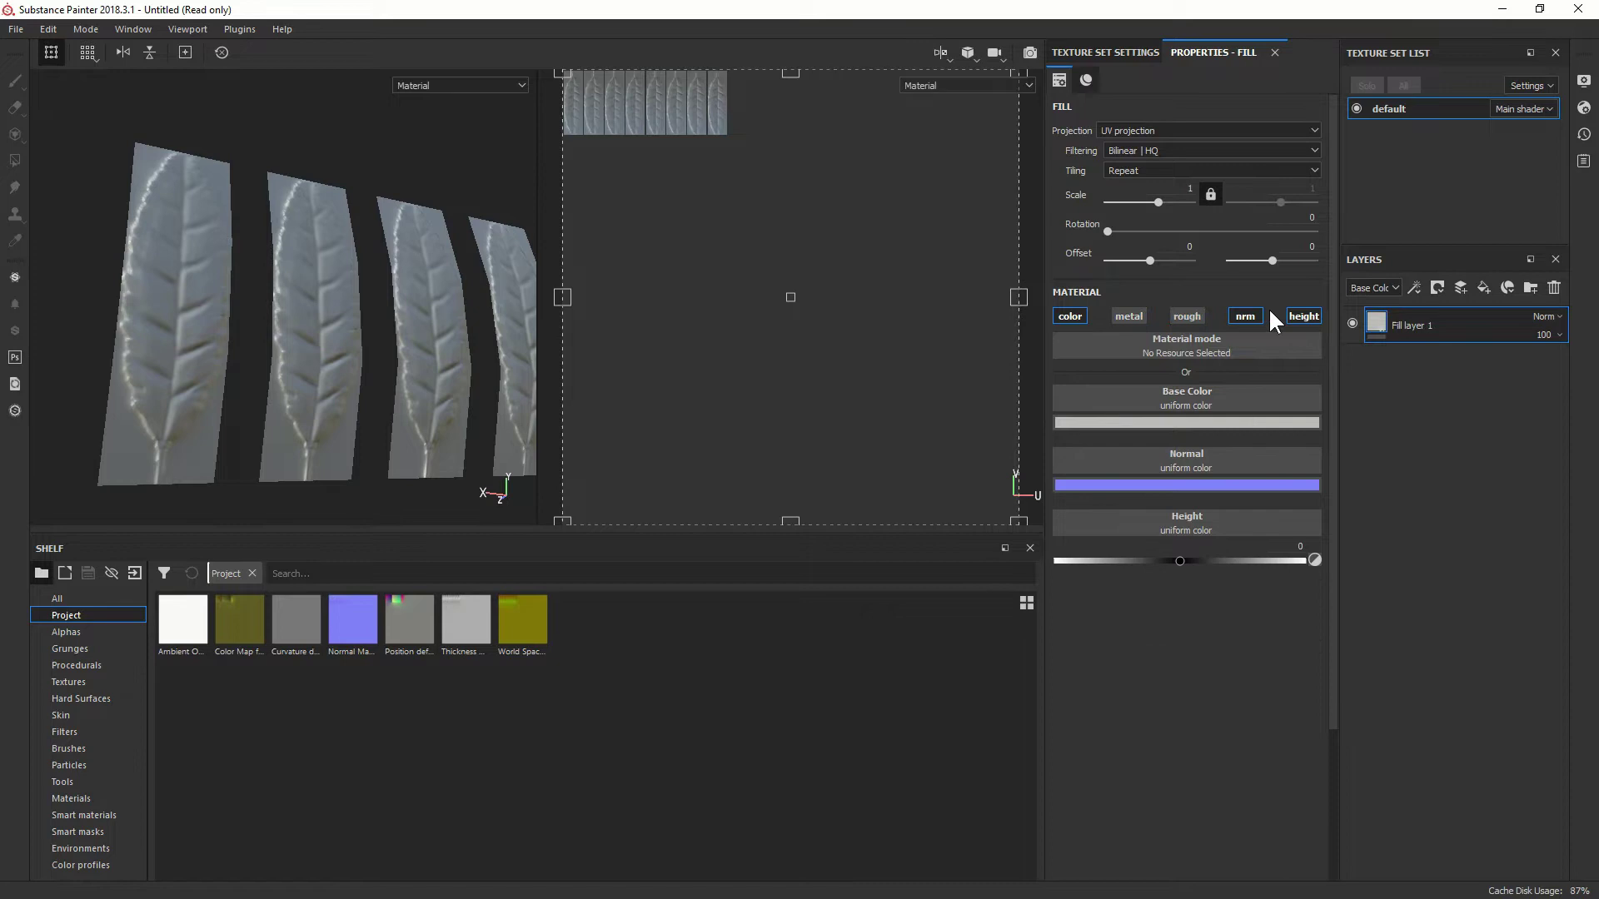
left_click(1303, 315)
left_click(1245, 316)
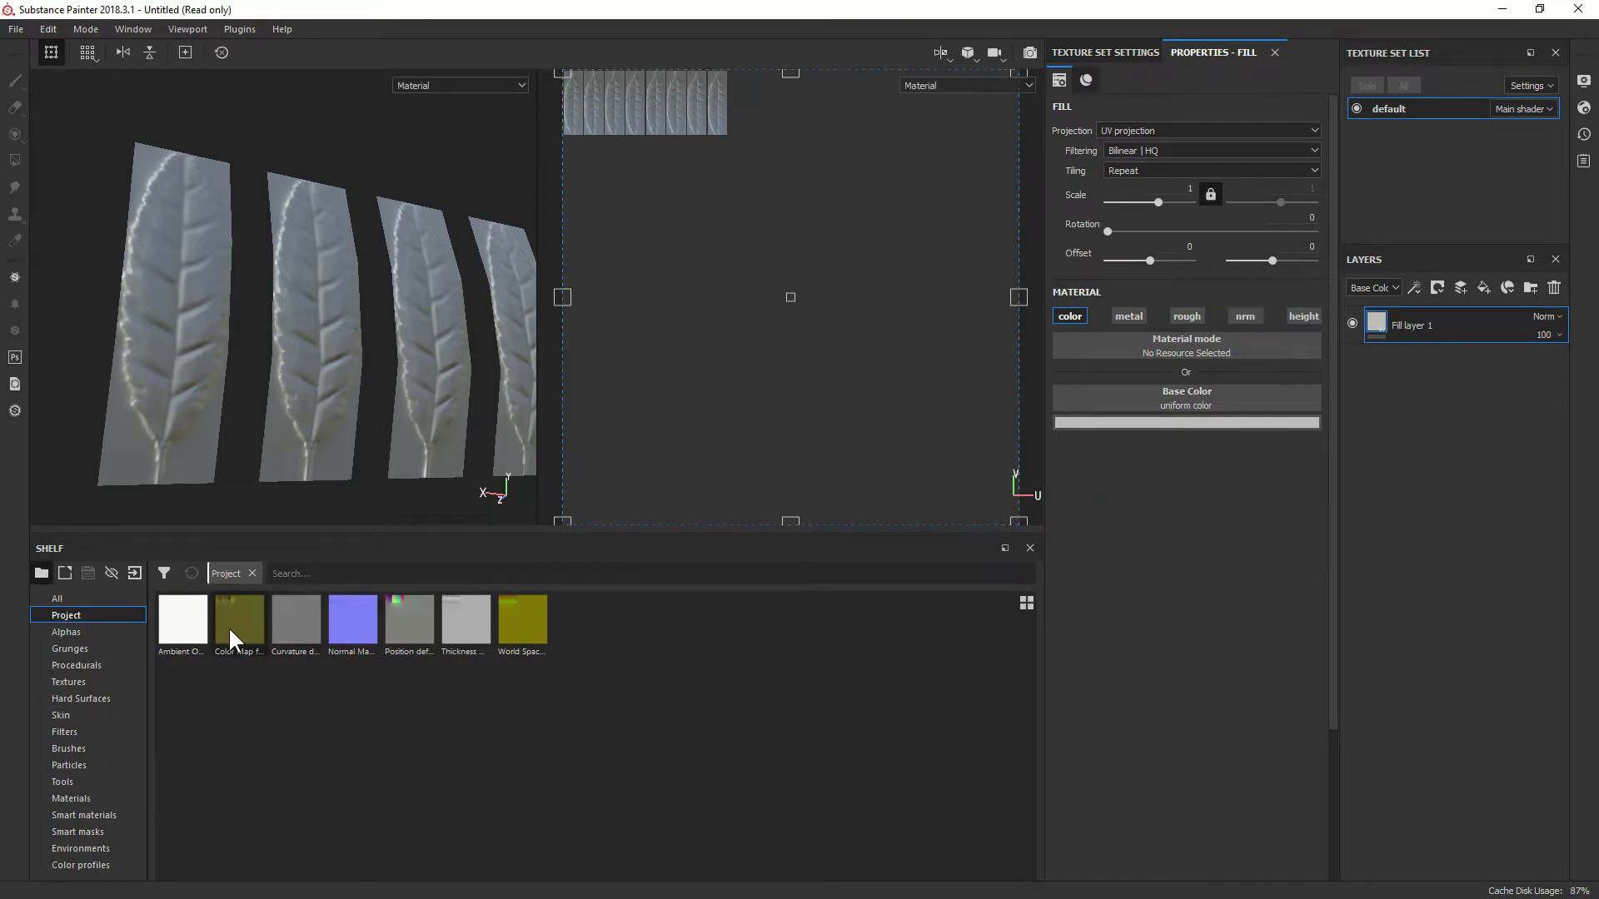
left_click_drag(232, 640, 1139, 409)
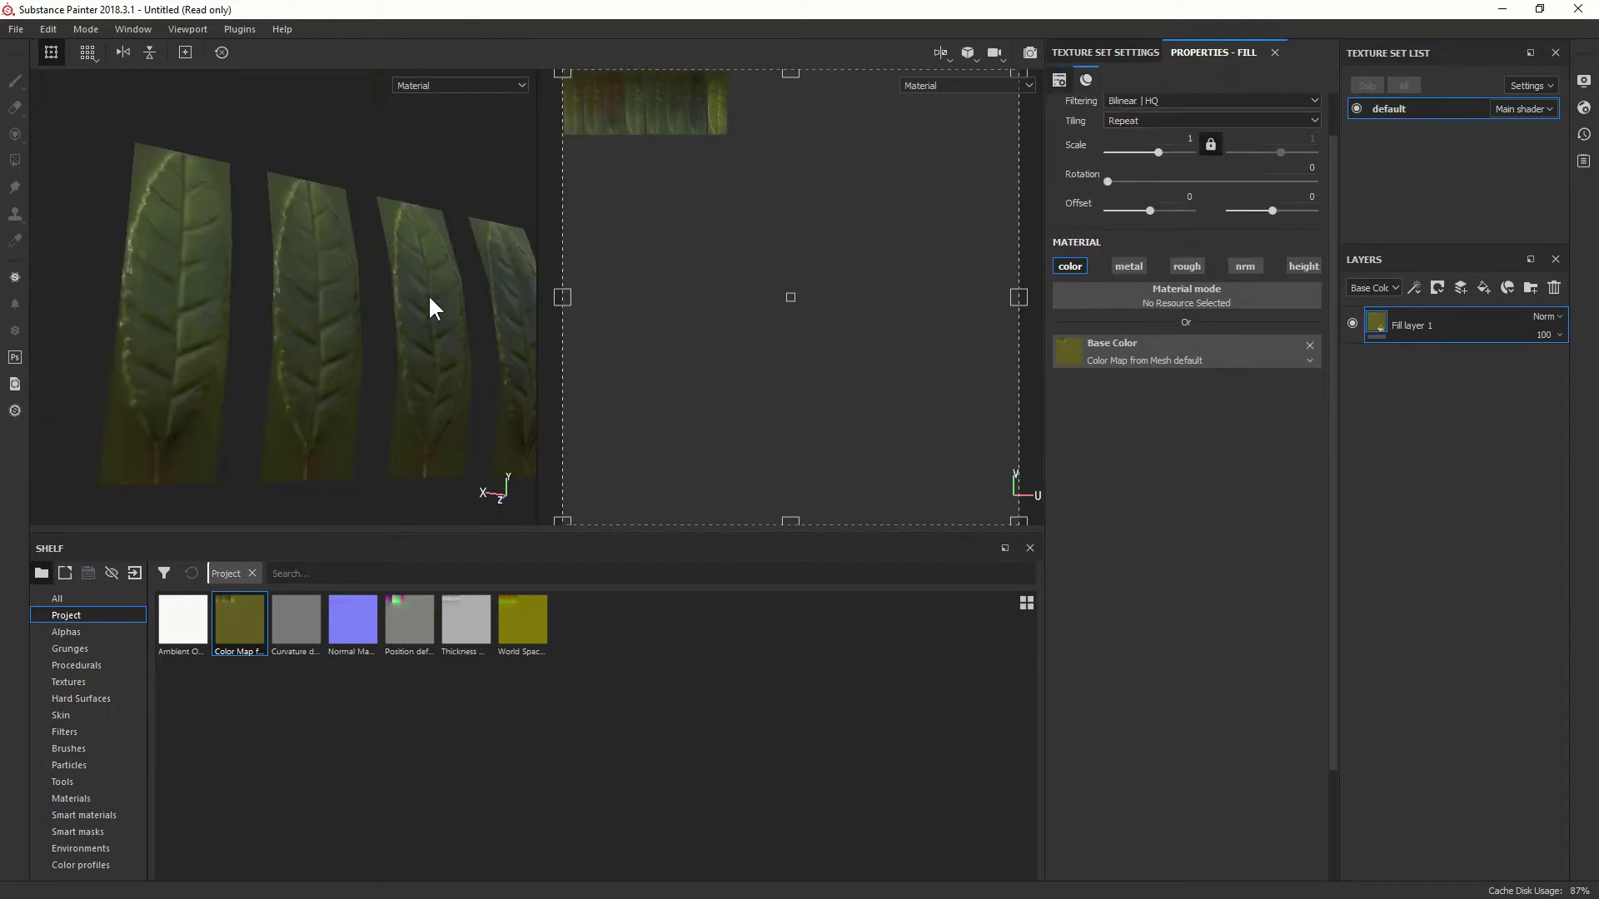
- Rotate the environment lighting around the leaf planes and inspect their applied colour from several angles
right_click_drag(248, 305, 266, 318, "shift")
left_click_drag(267, 318, 310, 323, "alt")
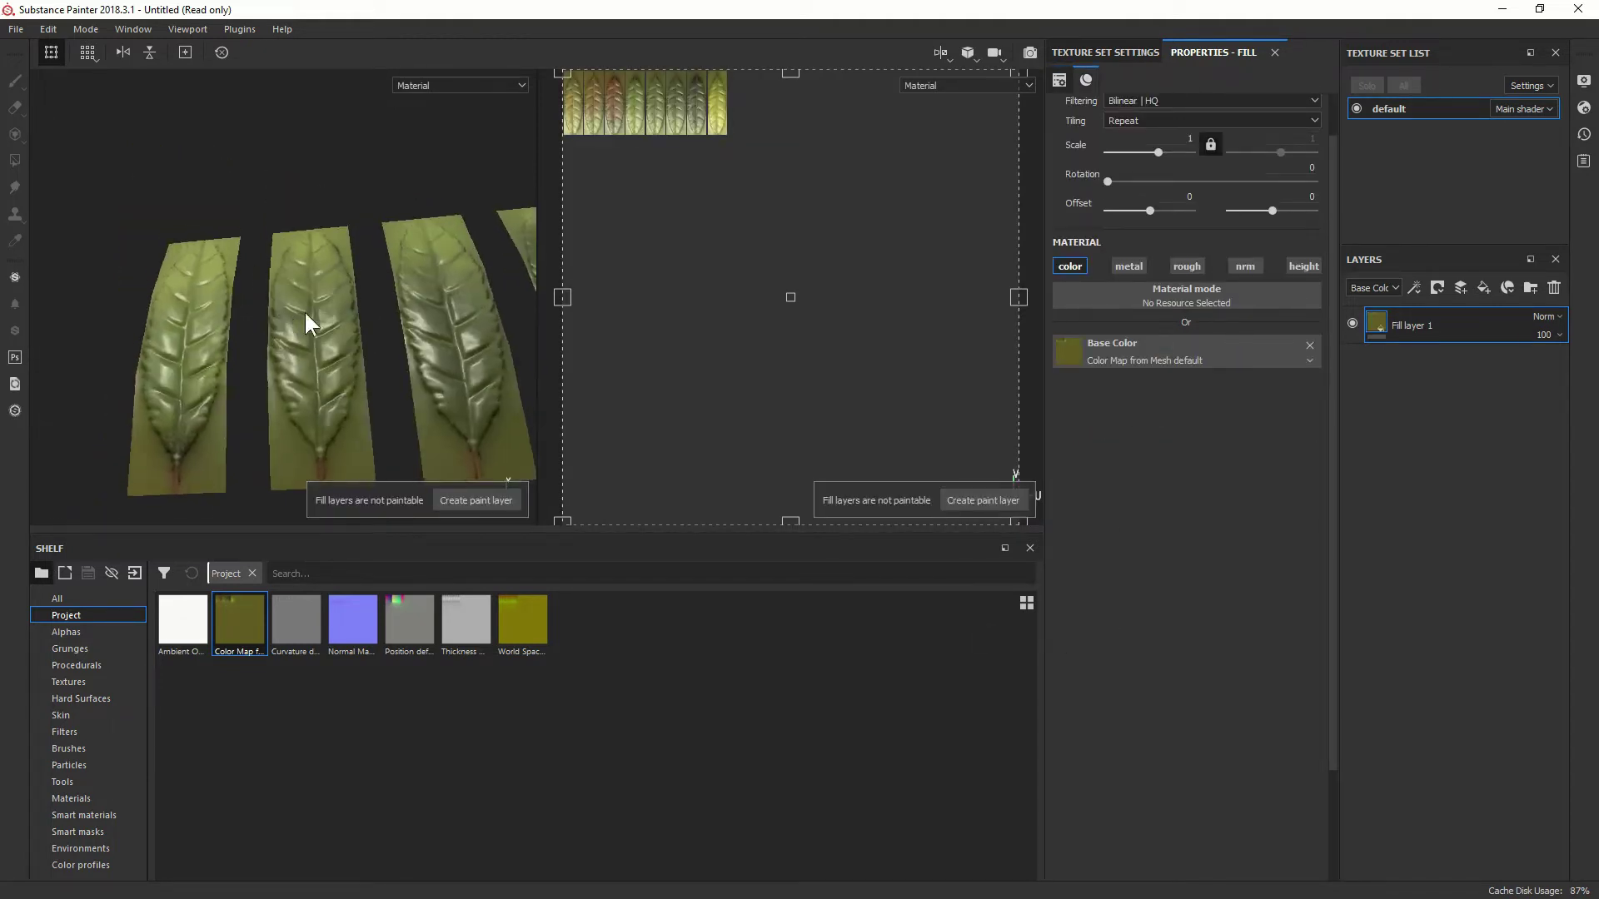
right_click_drag(310, 323, 379, 321, "shift")
left_click_drag(379, 322, 267, 397, "alt")
left_click_drag(325, 251, 465, 495, "alt")
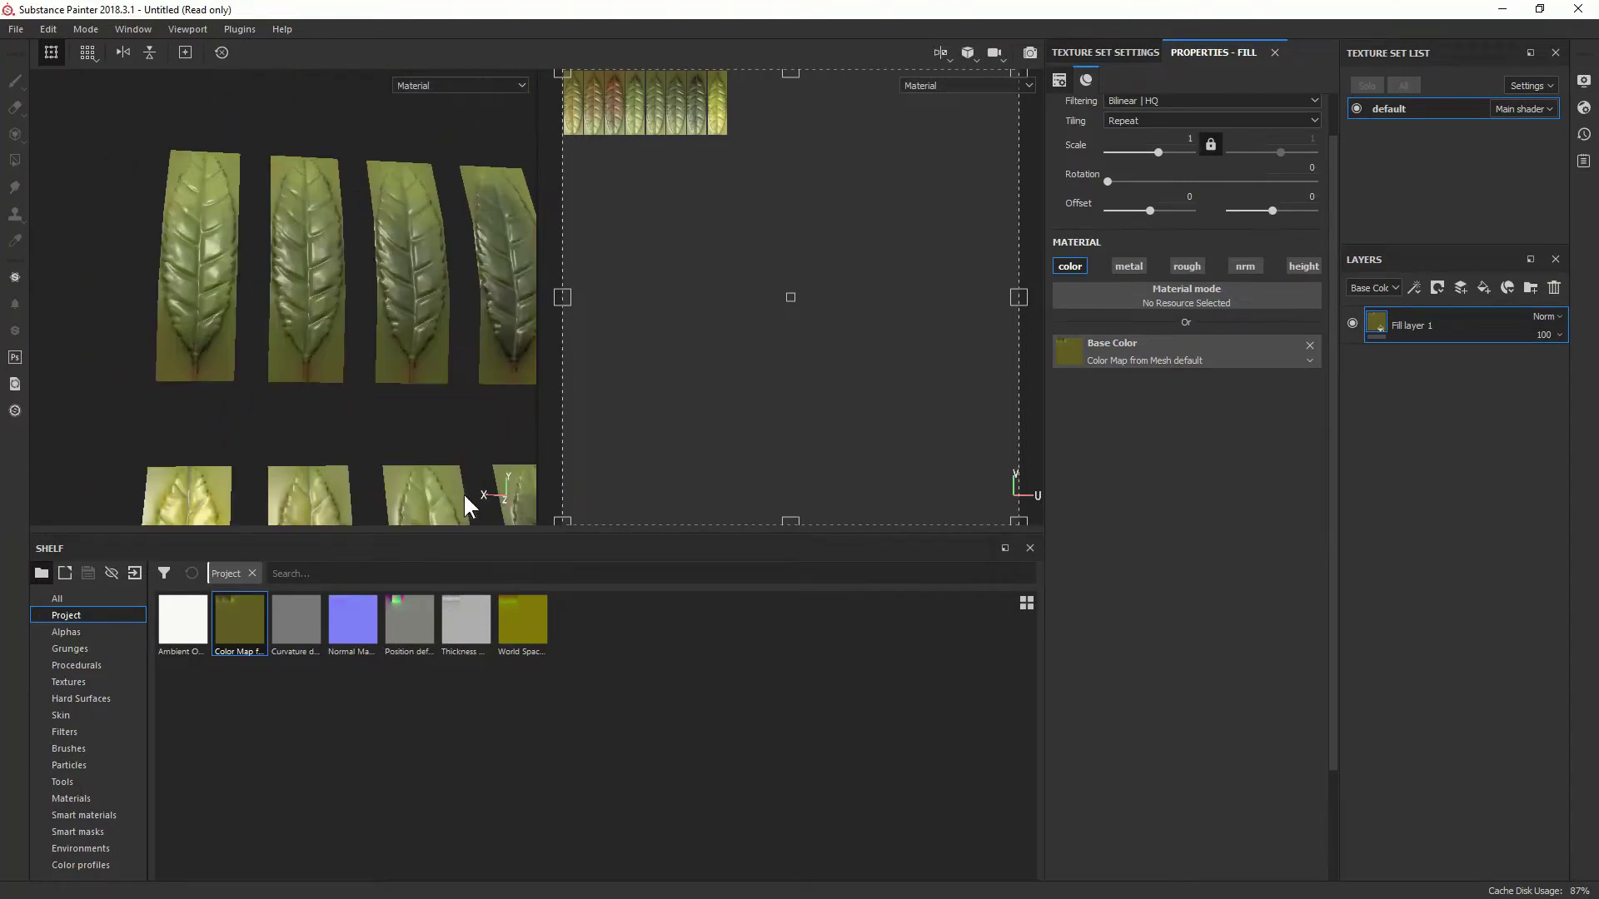
- Add an Opacity channel to the default texture set
left_click(361, 633)
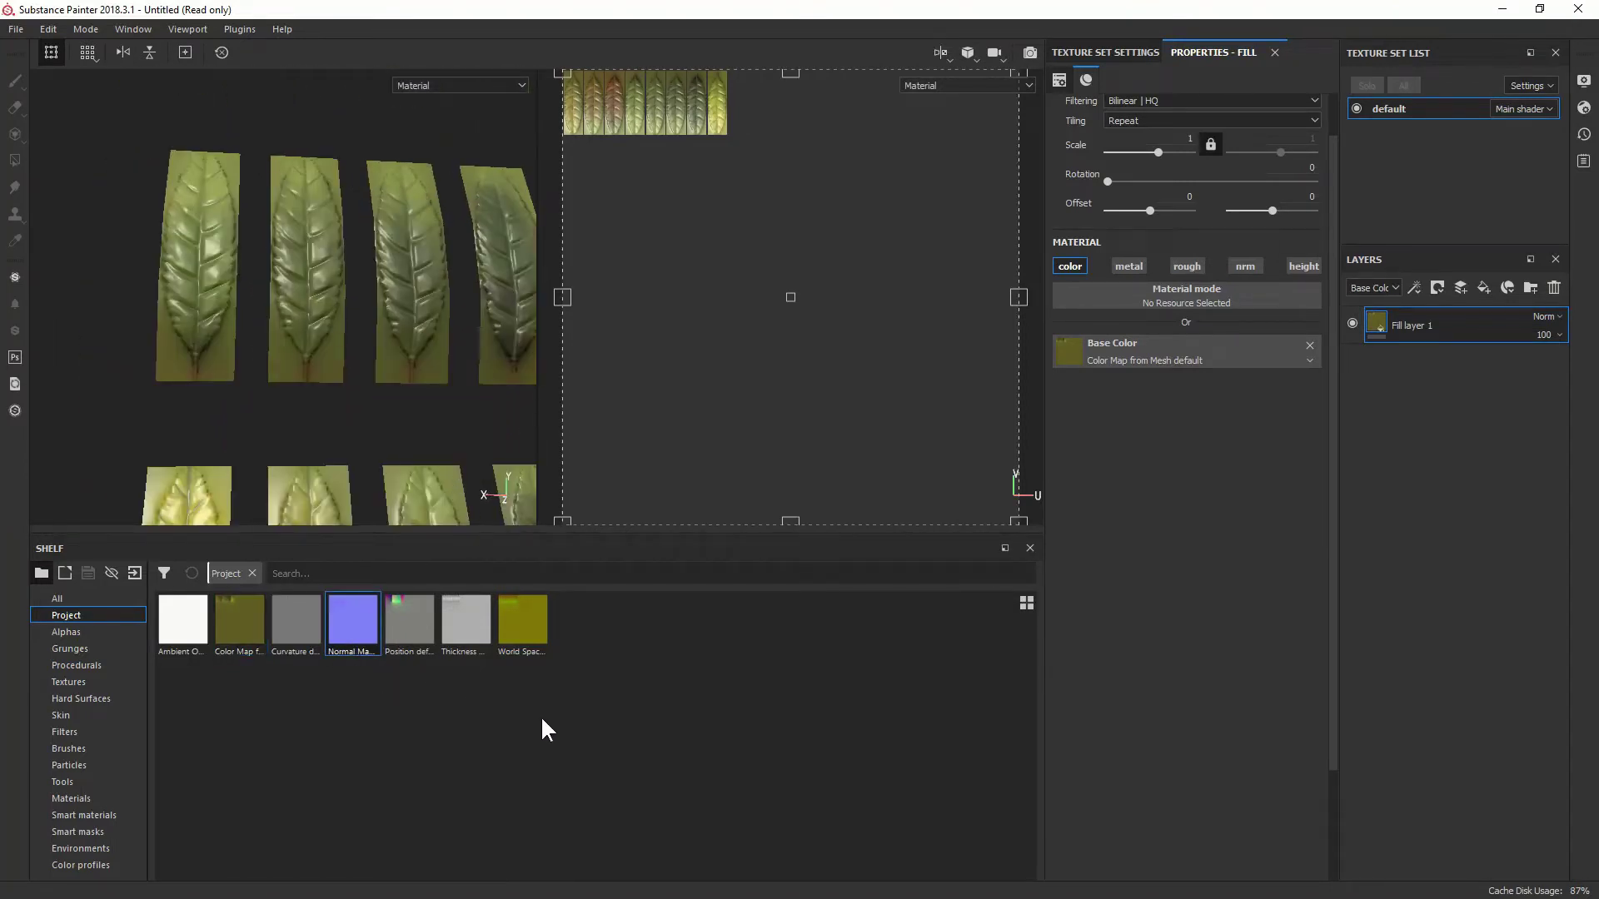
left_click(1090, 52)
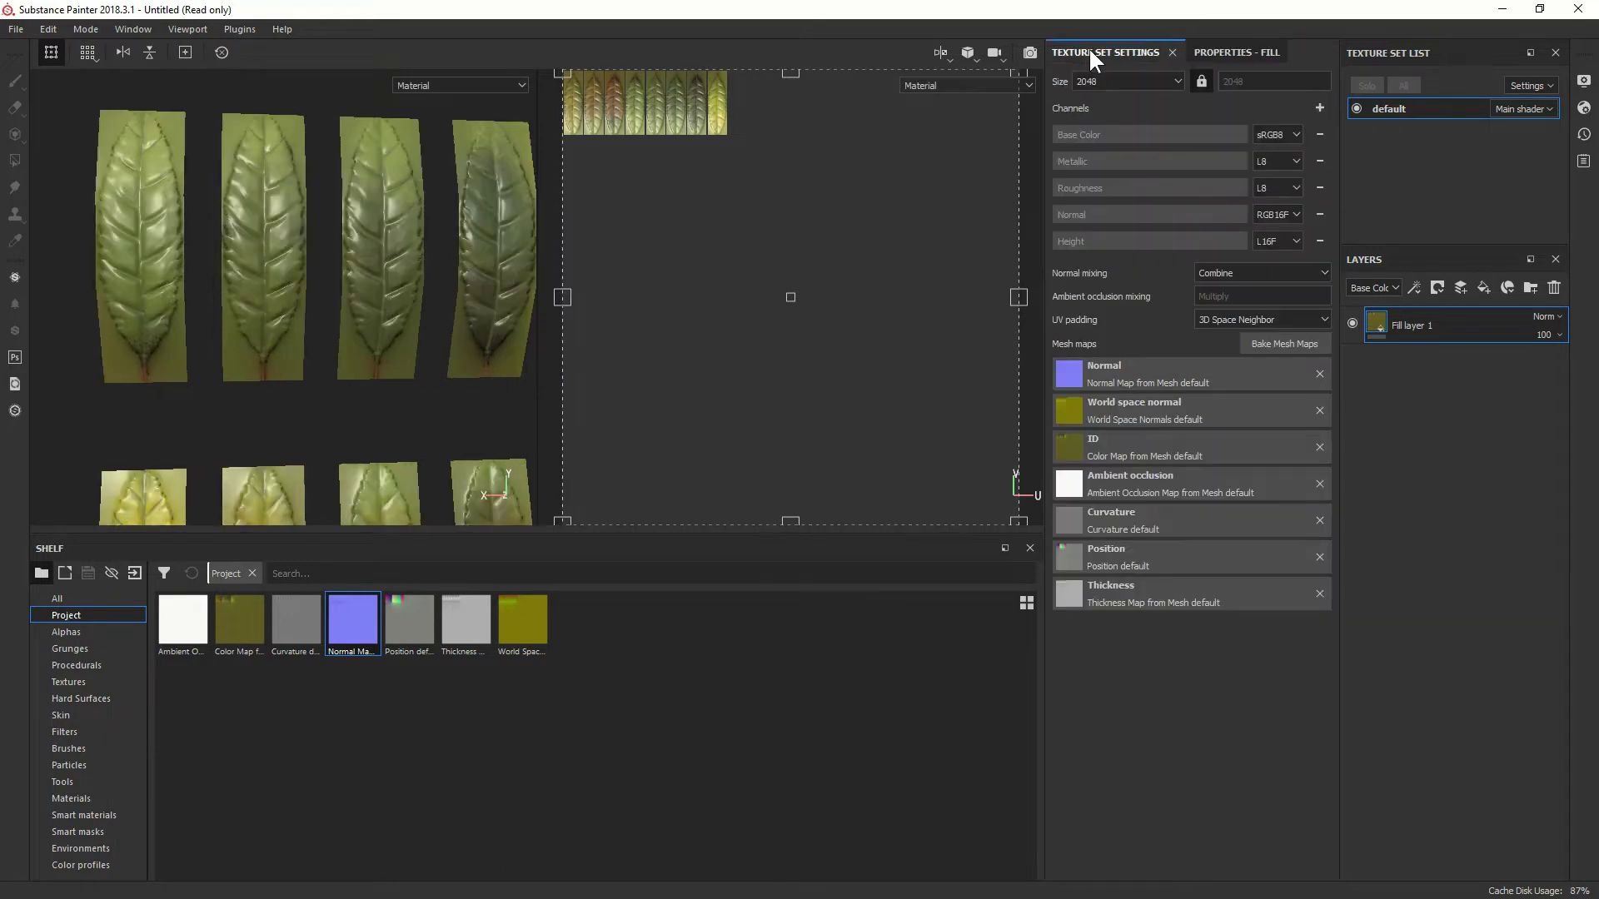
left_click(1319, 107)
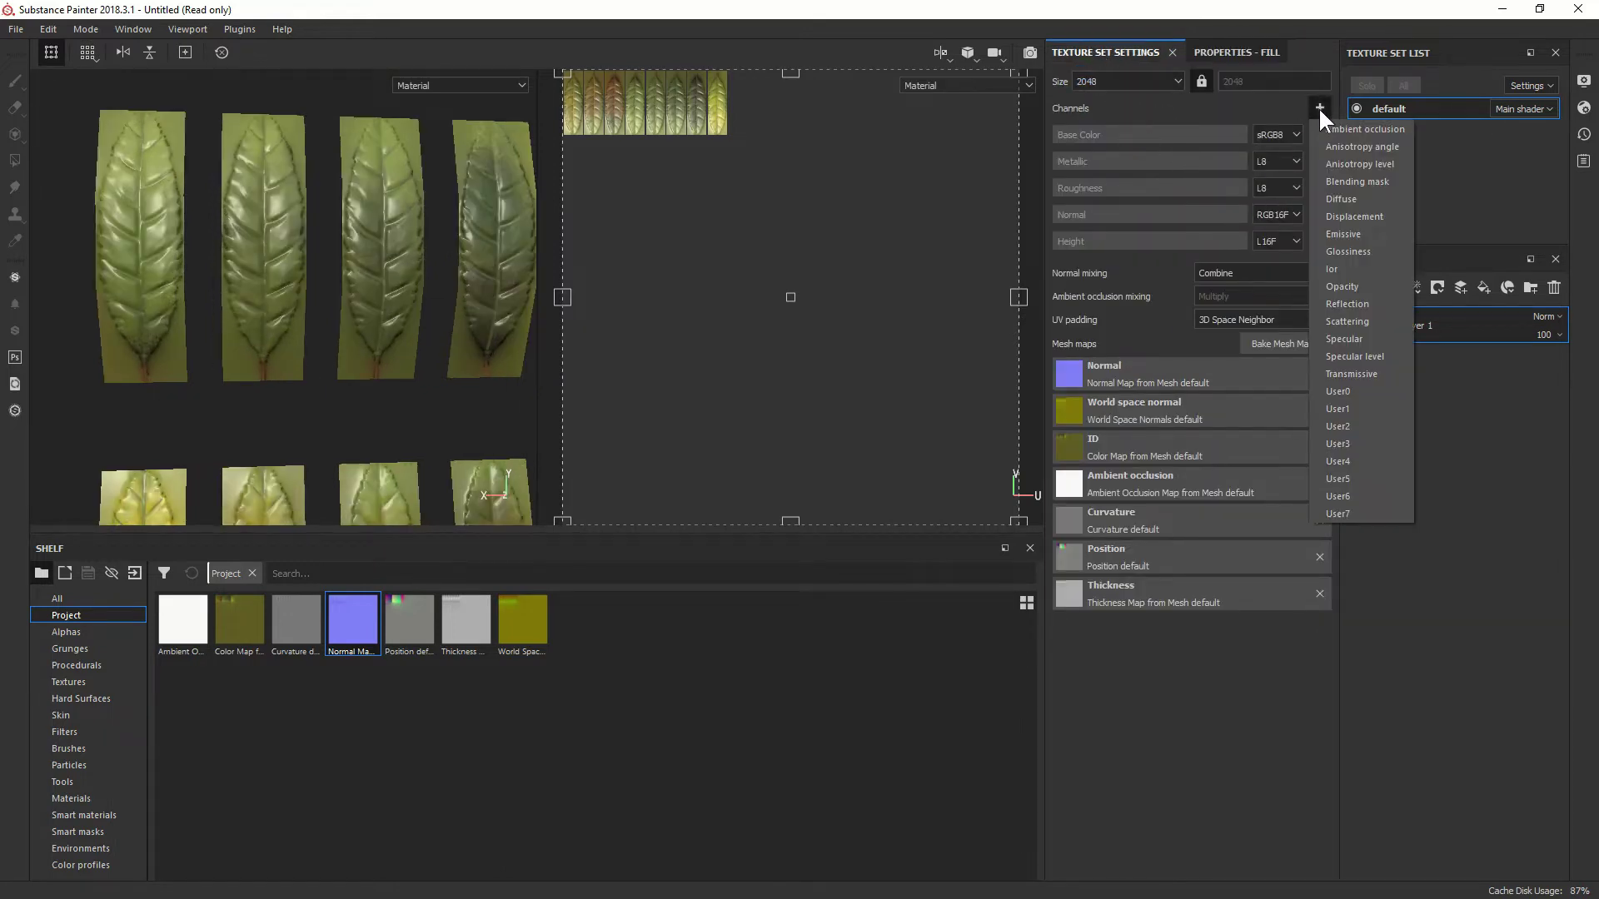
left_click(1357, 285)
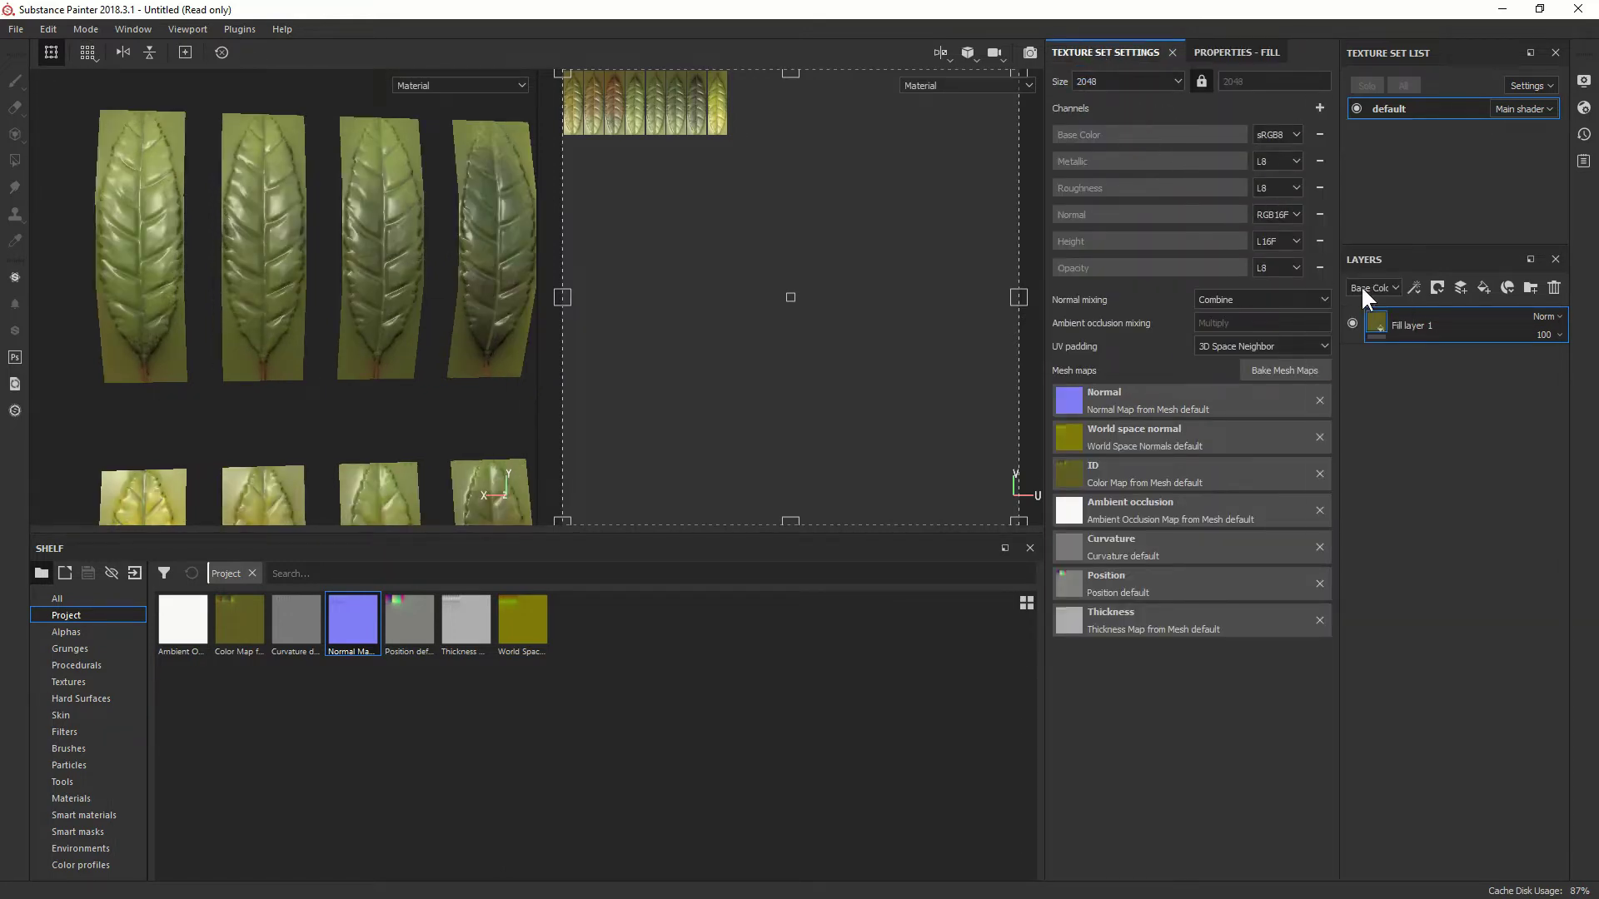
- Reopen the mesh map baking settings and exclude every map except Normal
left_click(1281, 366)
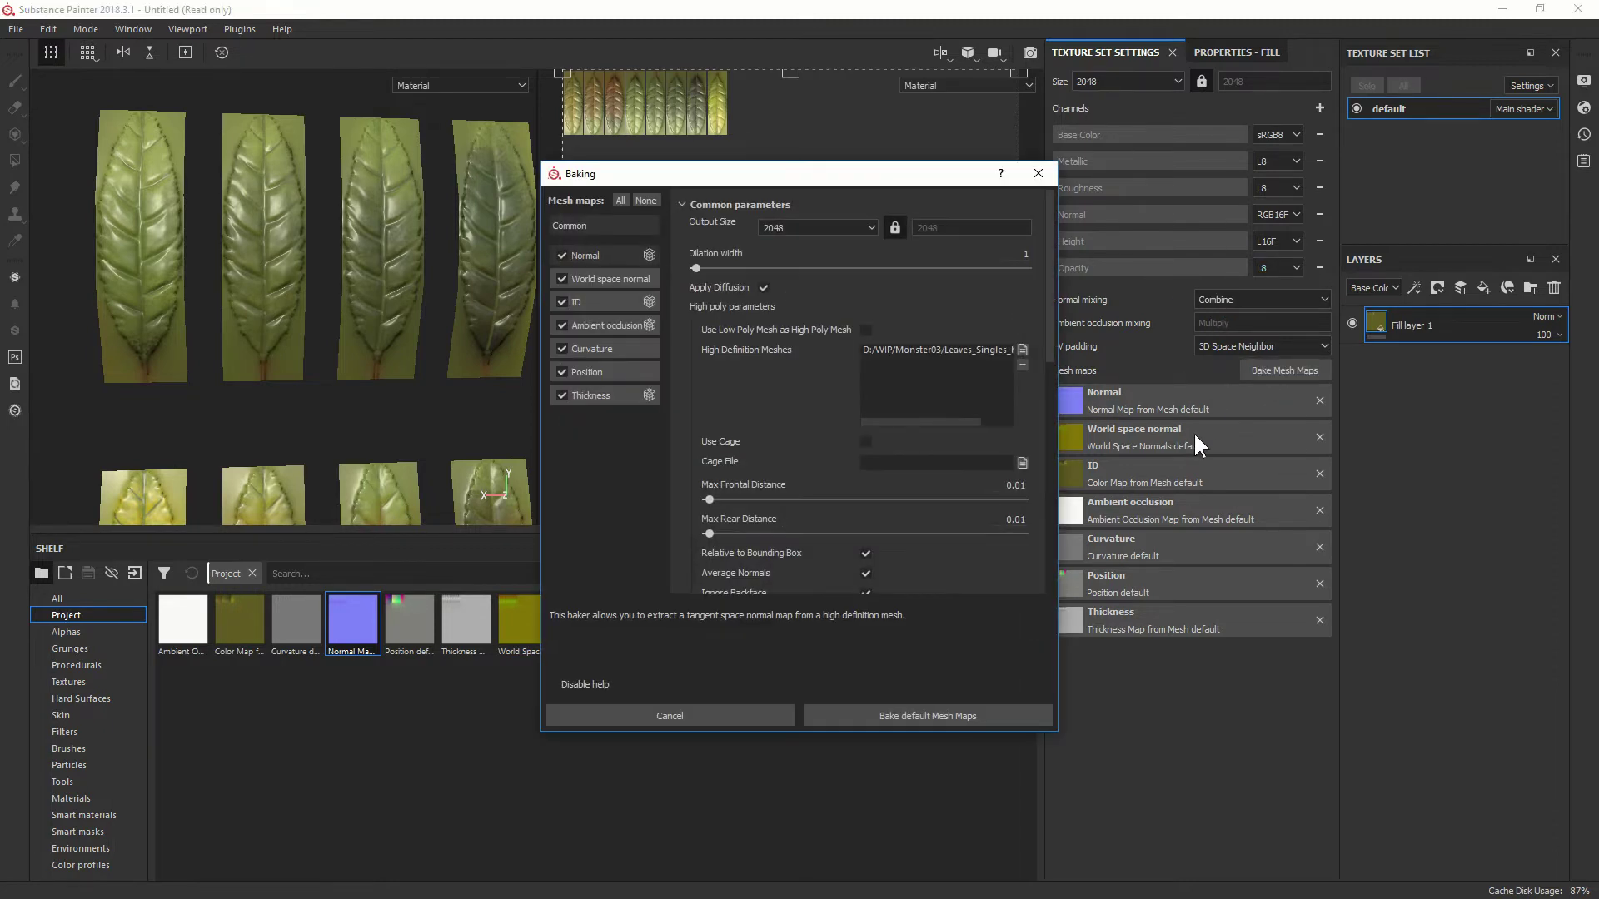
left_click(563, 282)
left_click(563, 301)
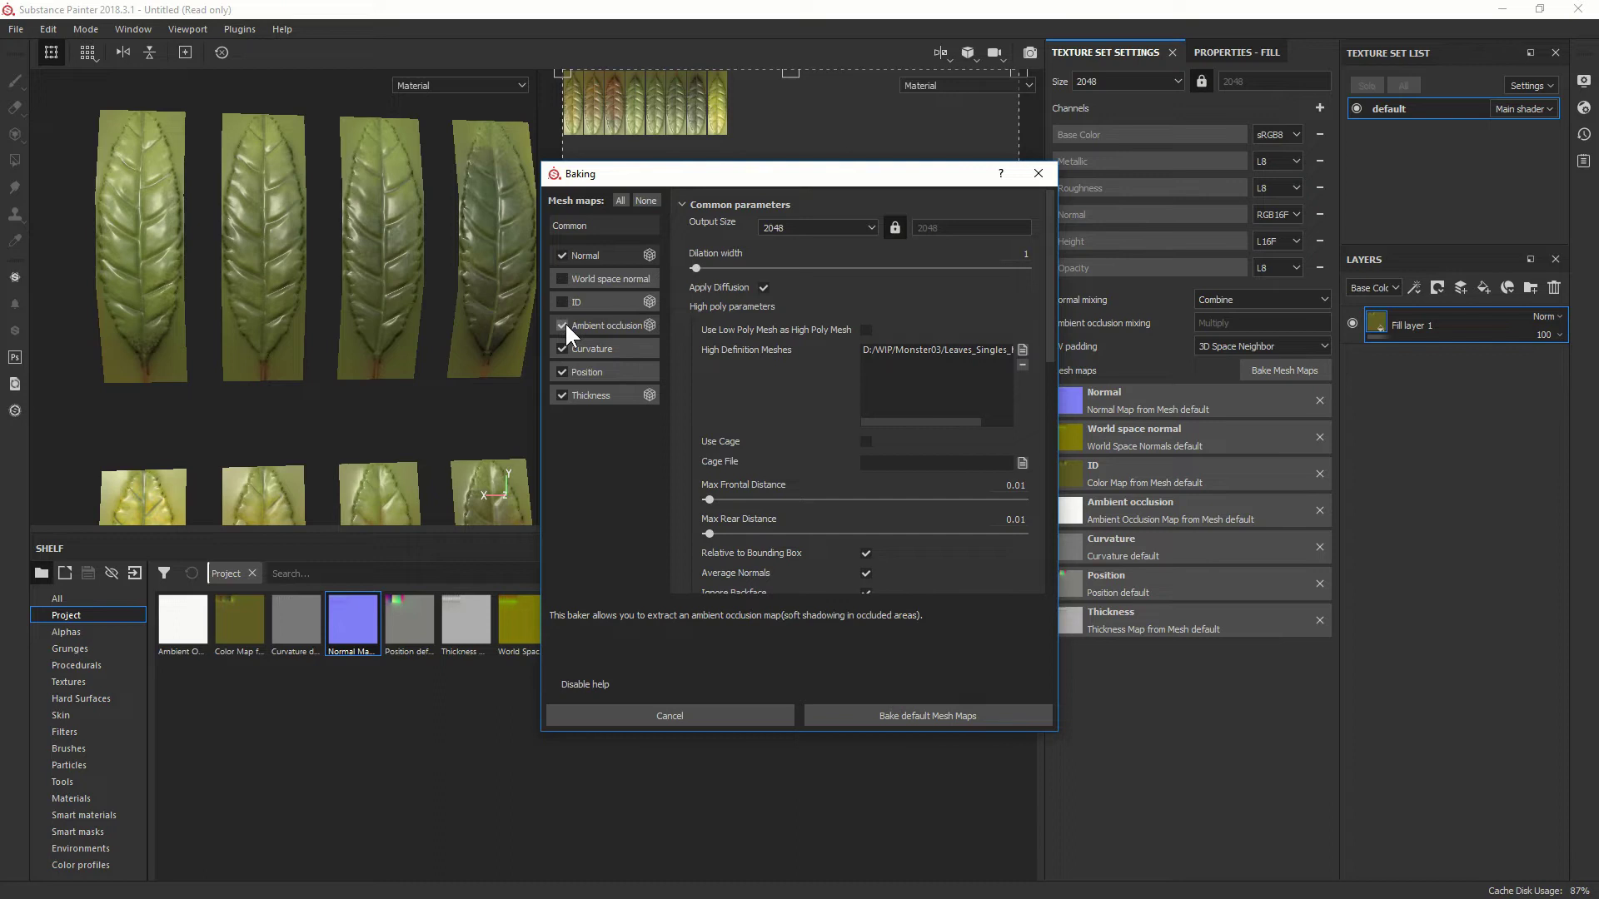
left_click(562, 326)
left_click(562, 349)
left_click(562, 372)
left_click(562, 396)
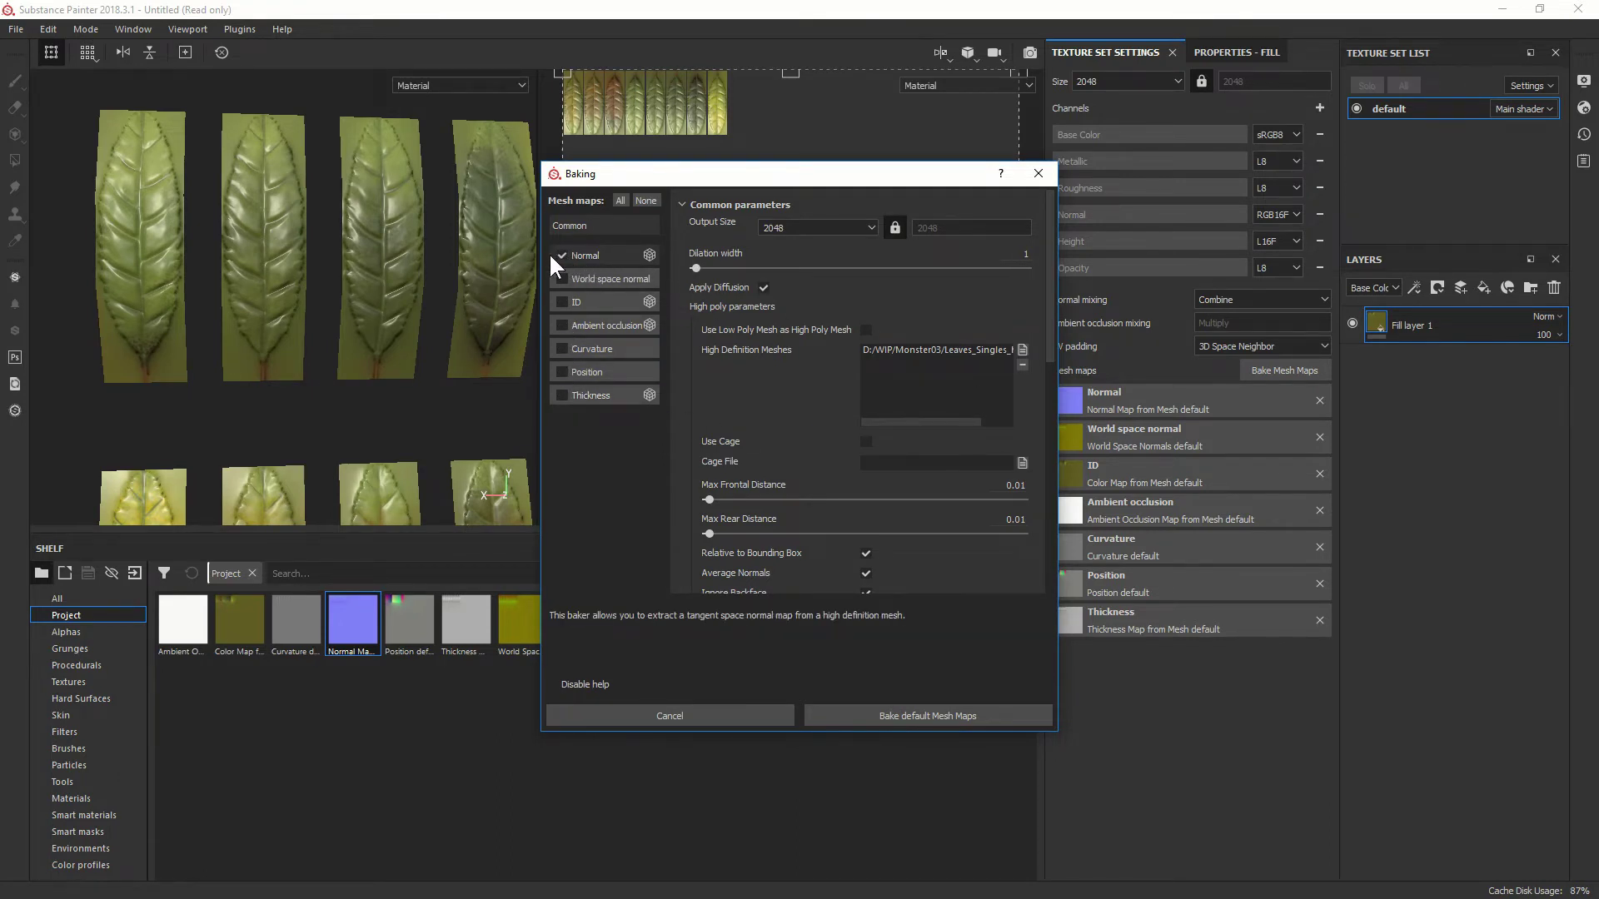
- Turn off diffusion, set the dilation width to 0 and rebake the normal map
left_click(763, 287)
left_click_drag(703, 267, 638, 267)
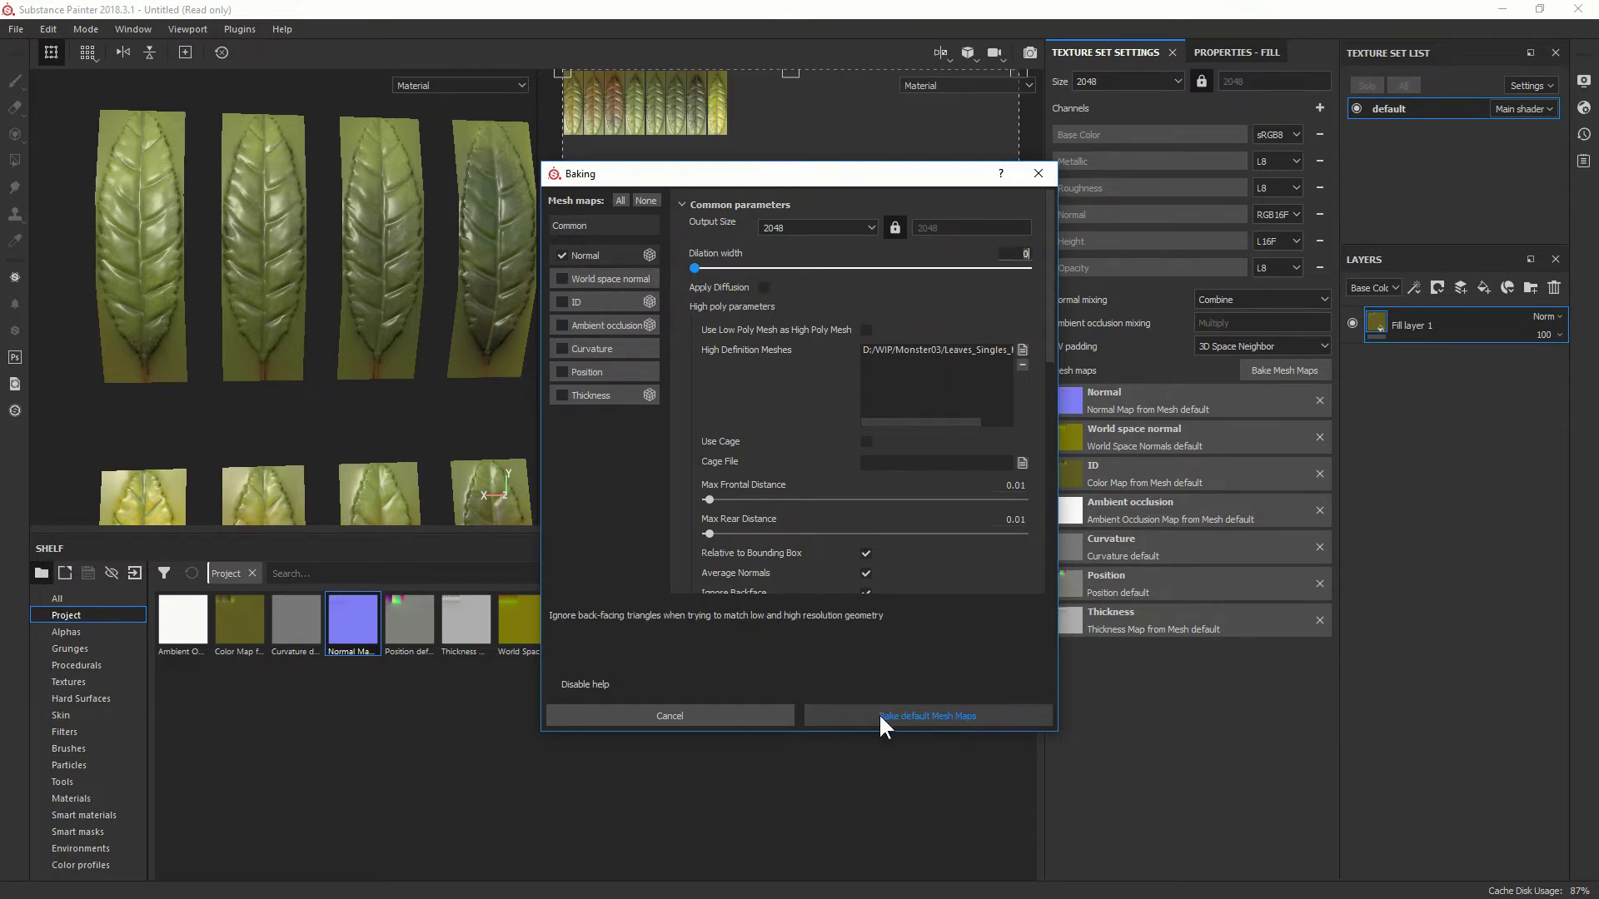
left_click(908, 718)
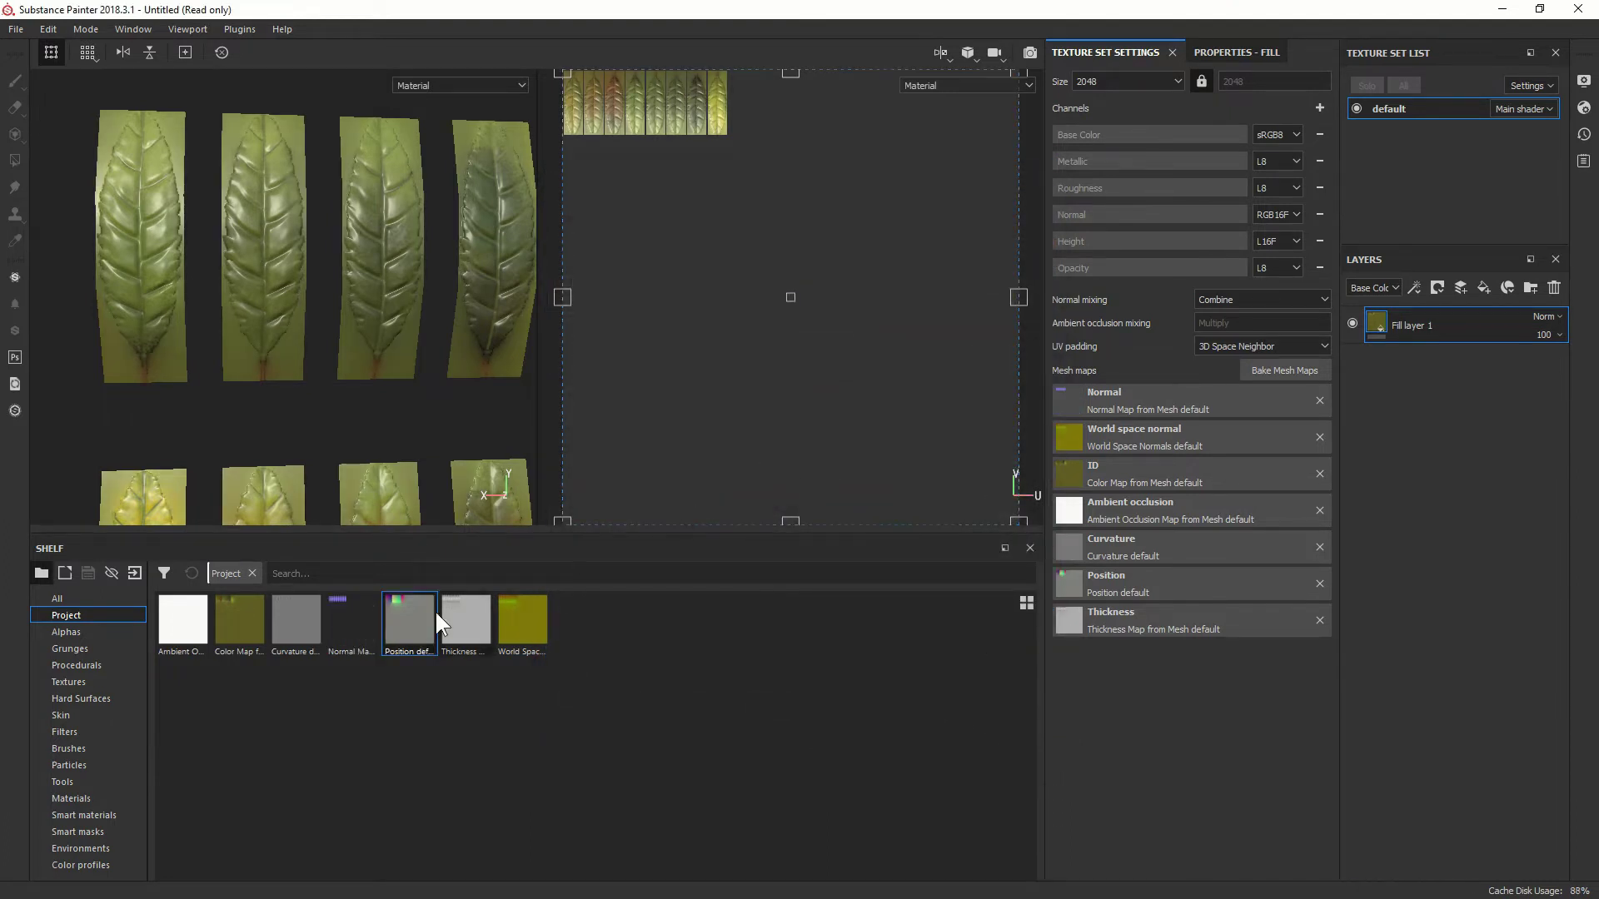
- Export the rebaked normal map to the Monster03 folder and bring up Normal Map from Mesh default.png in Photoshop
mouse_move(359, 631)
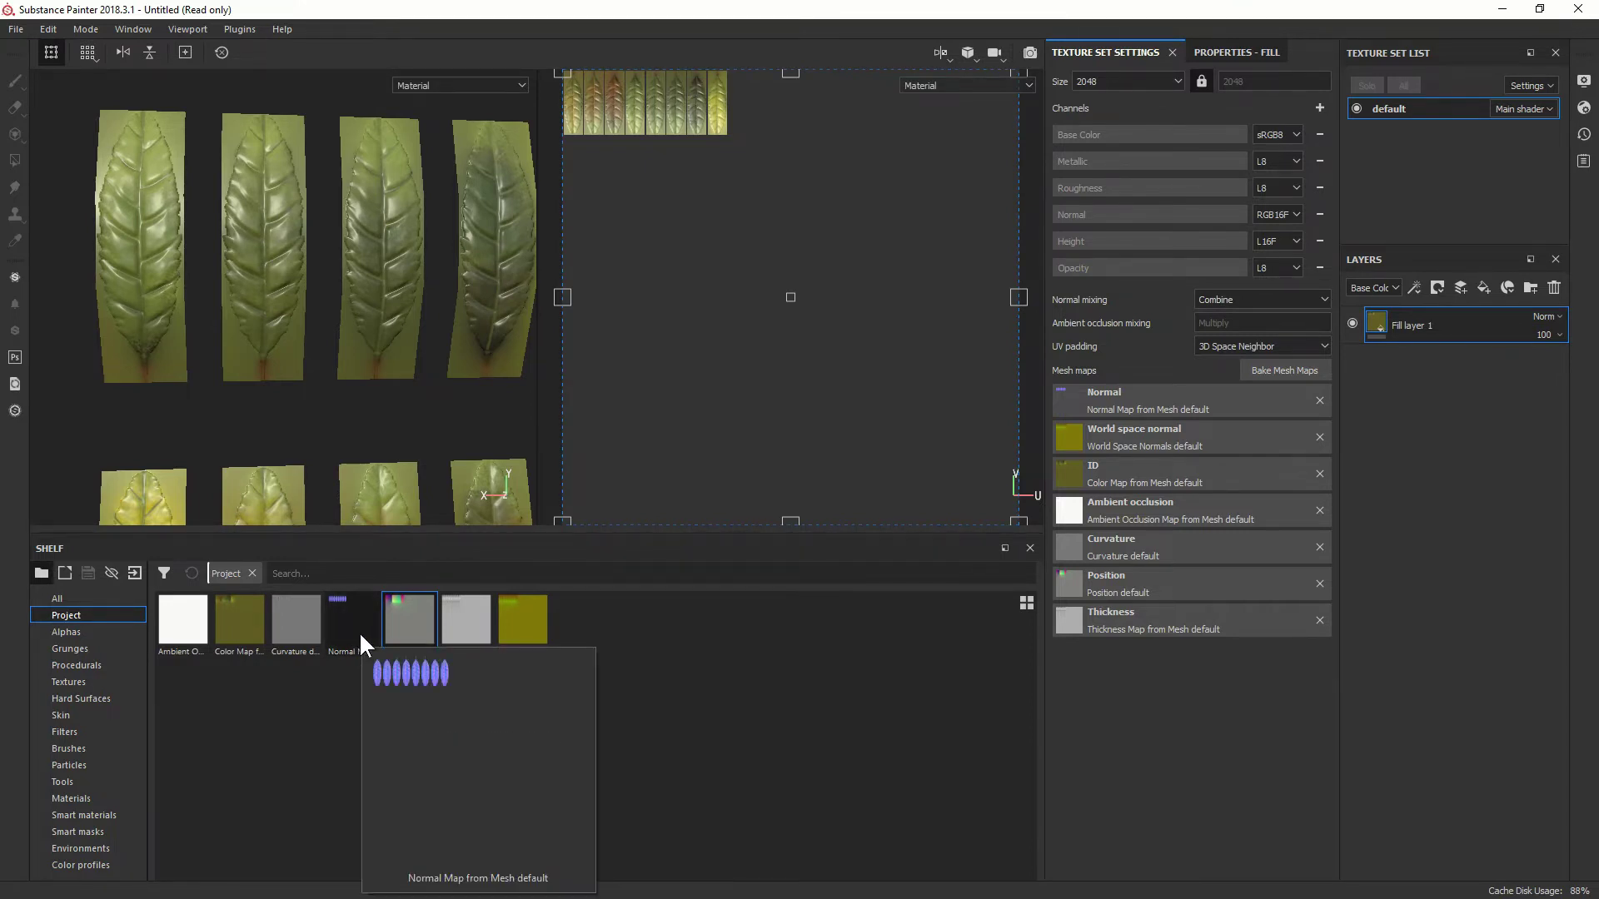
right_click(352, 620)
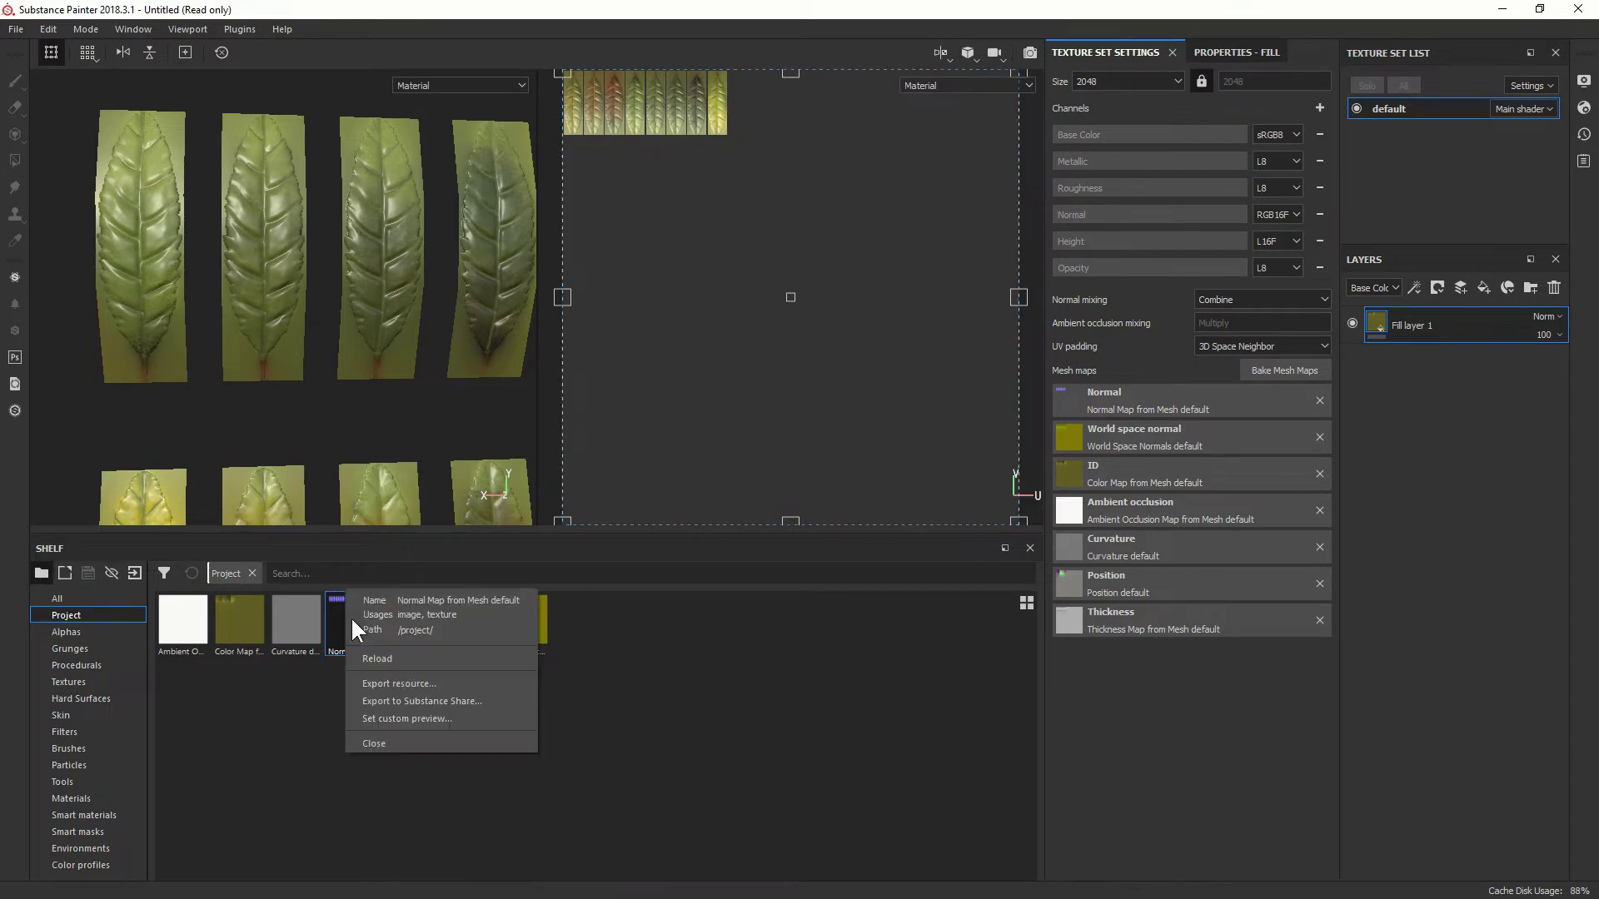
left_click(393, 682)
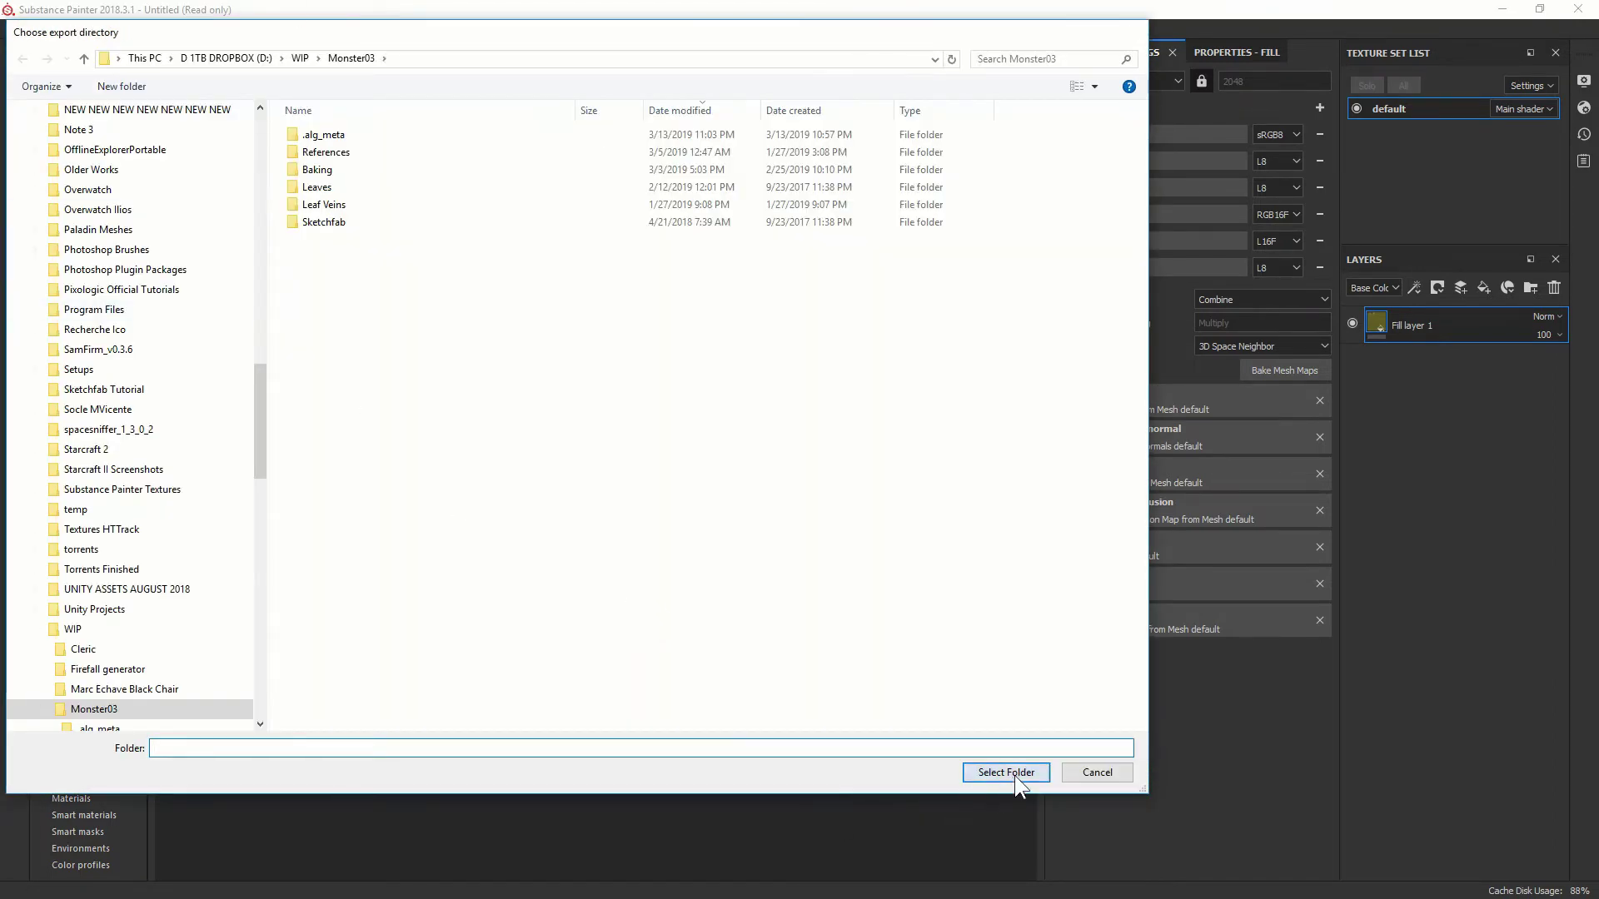
left_click(1011, 773)
key("alt+Tab")
left_click(657, 463)
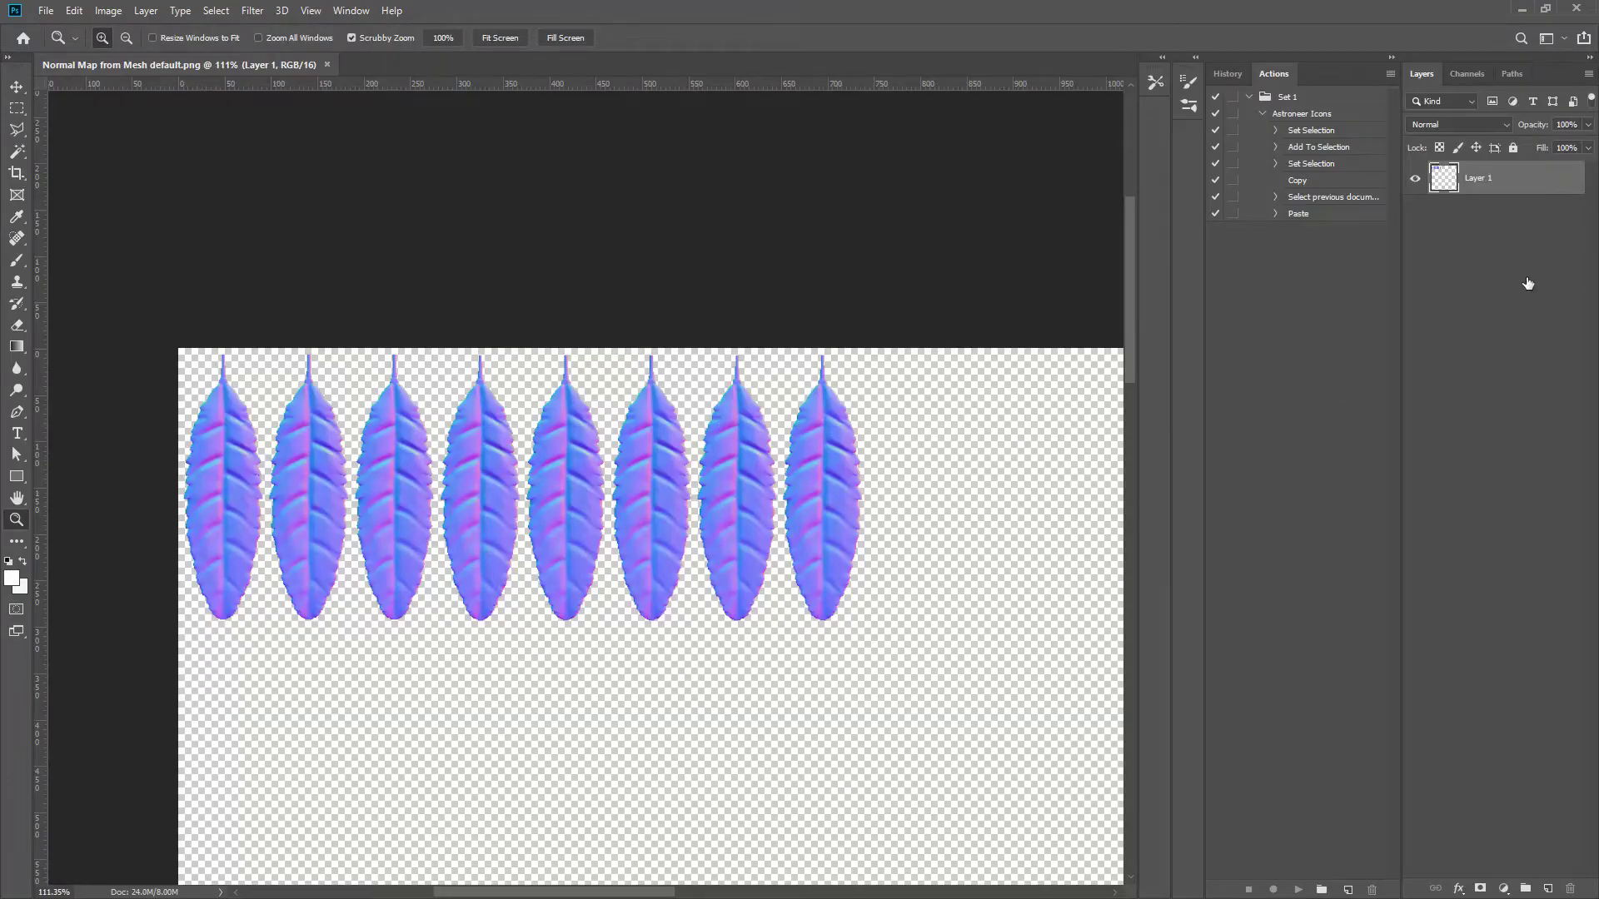
- Apply a white Color Overlay to Layer 1 with Normal blend mode and 100% opacity
double_click(1527, 283)
left_click(776, 381)
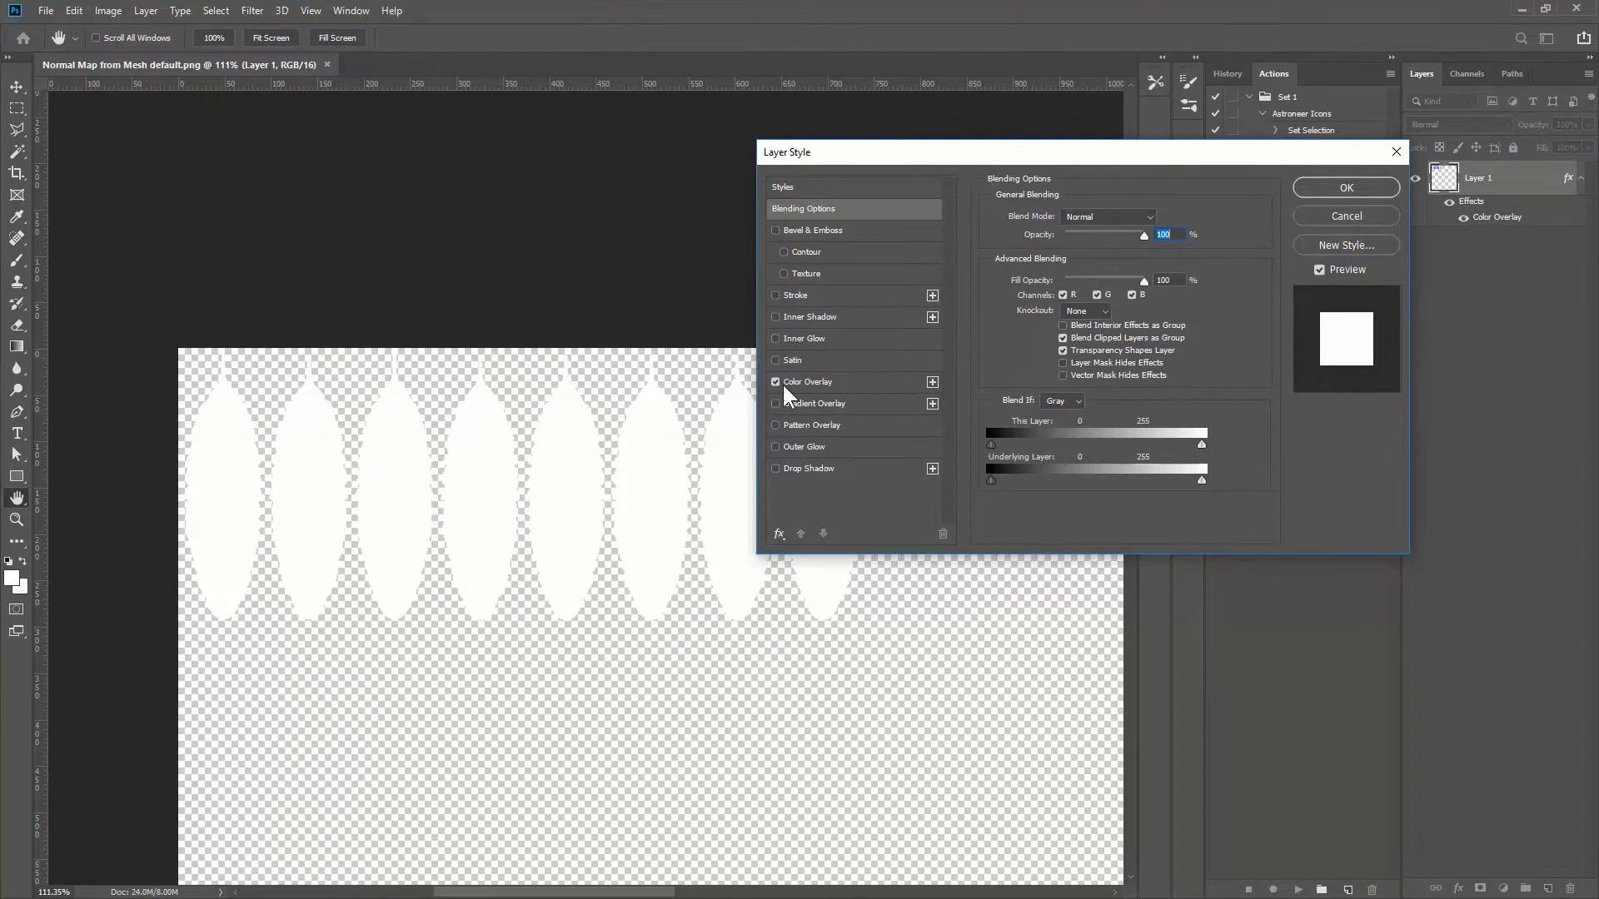
left_click(840, 383)
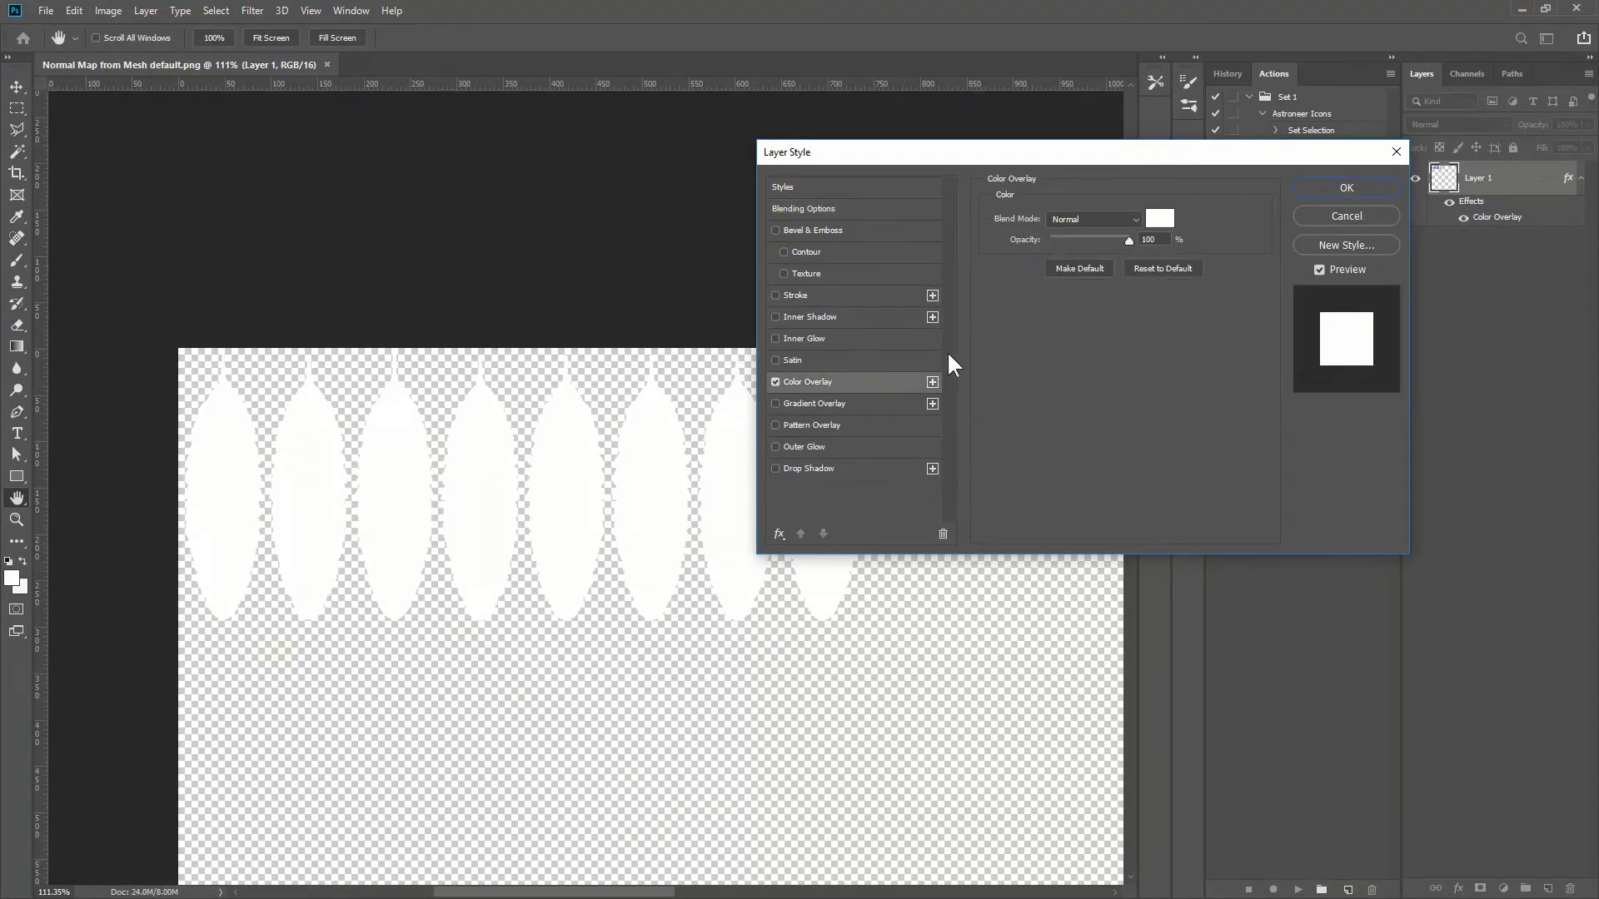
left_click(1118, 218)
left_click(1127, 218)
left_click(1083, 219)
left_click(1082, 218)
left_click(1349, 187)
left_click(1429, 437)
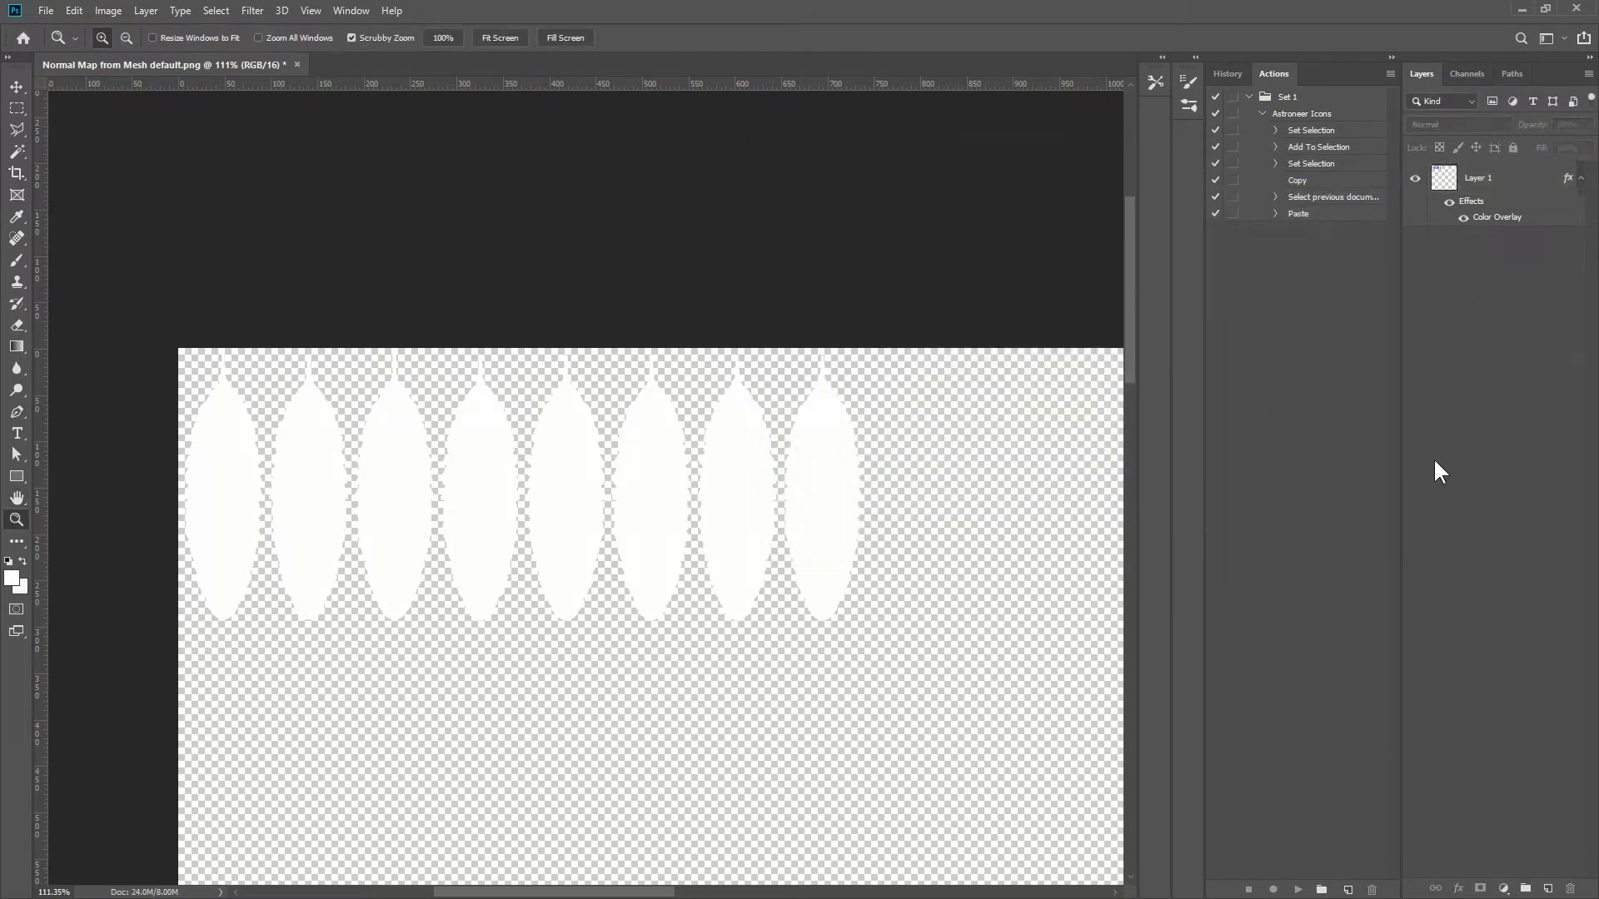
- Add a new layer filled with black and place it beneath the white leaf layer
key("ctrl+shift+n")
key("Return")
key("shift+F5")
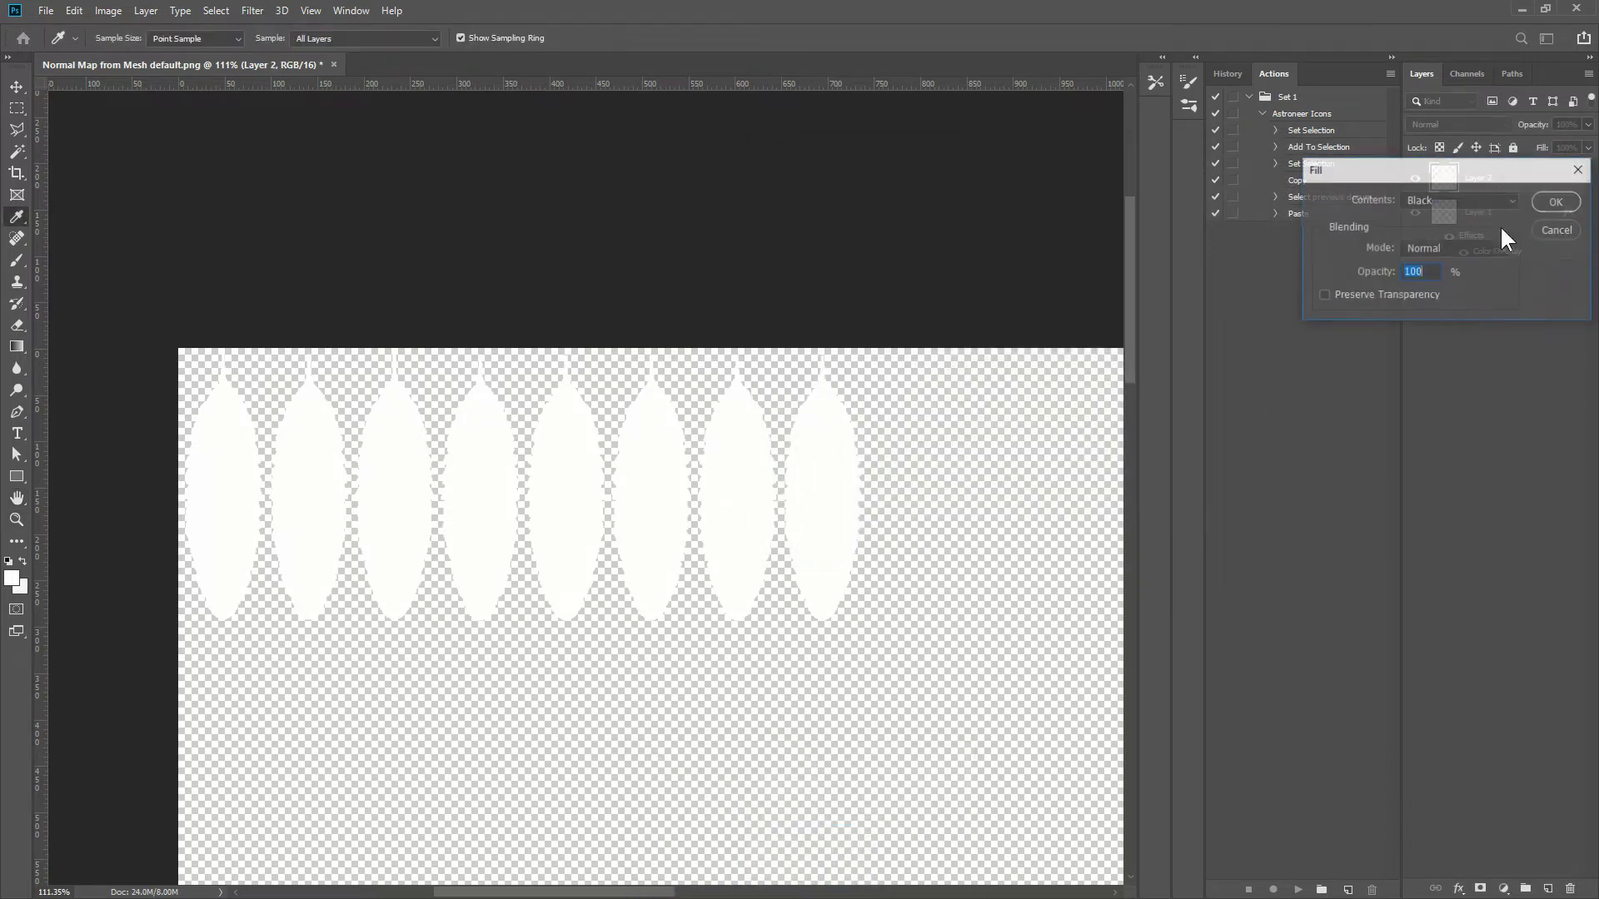
key("Return")
left_click_drag(1495, 182, 1489, 357)
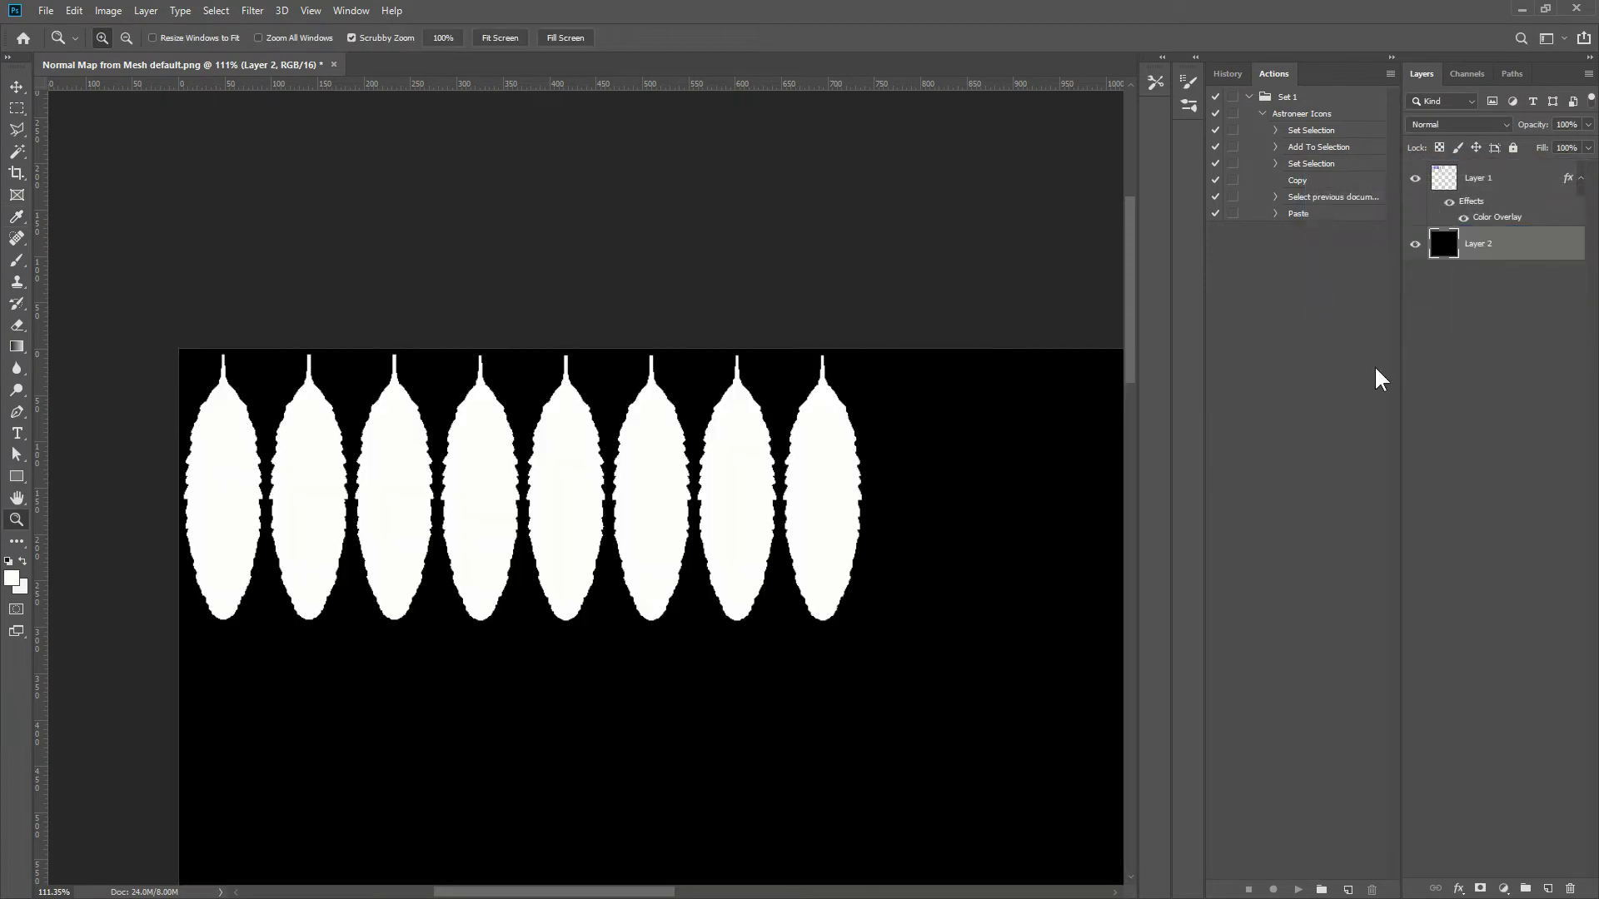
- Merge both layers and save the image as Opacity from Mesh default.png in the Monster03 folder
left_click_drag(688, 538, 584, 445)
left_click(1491, 177)
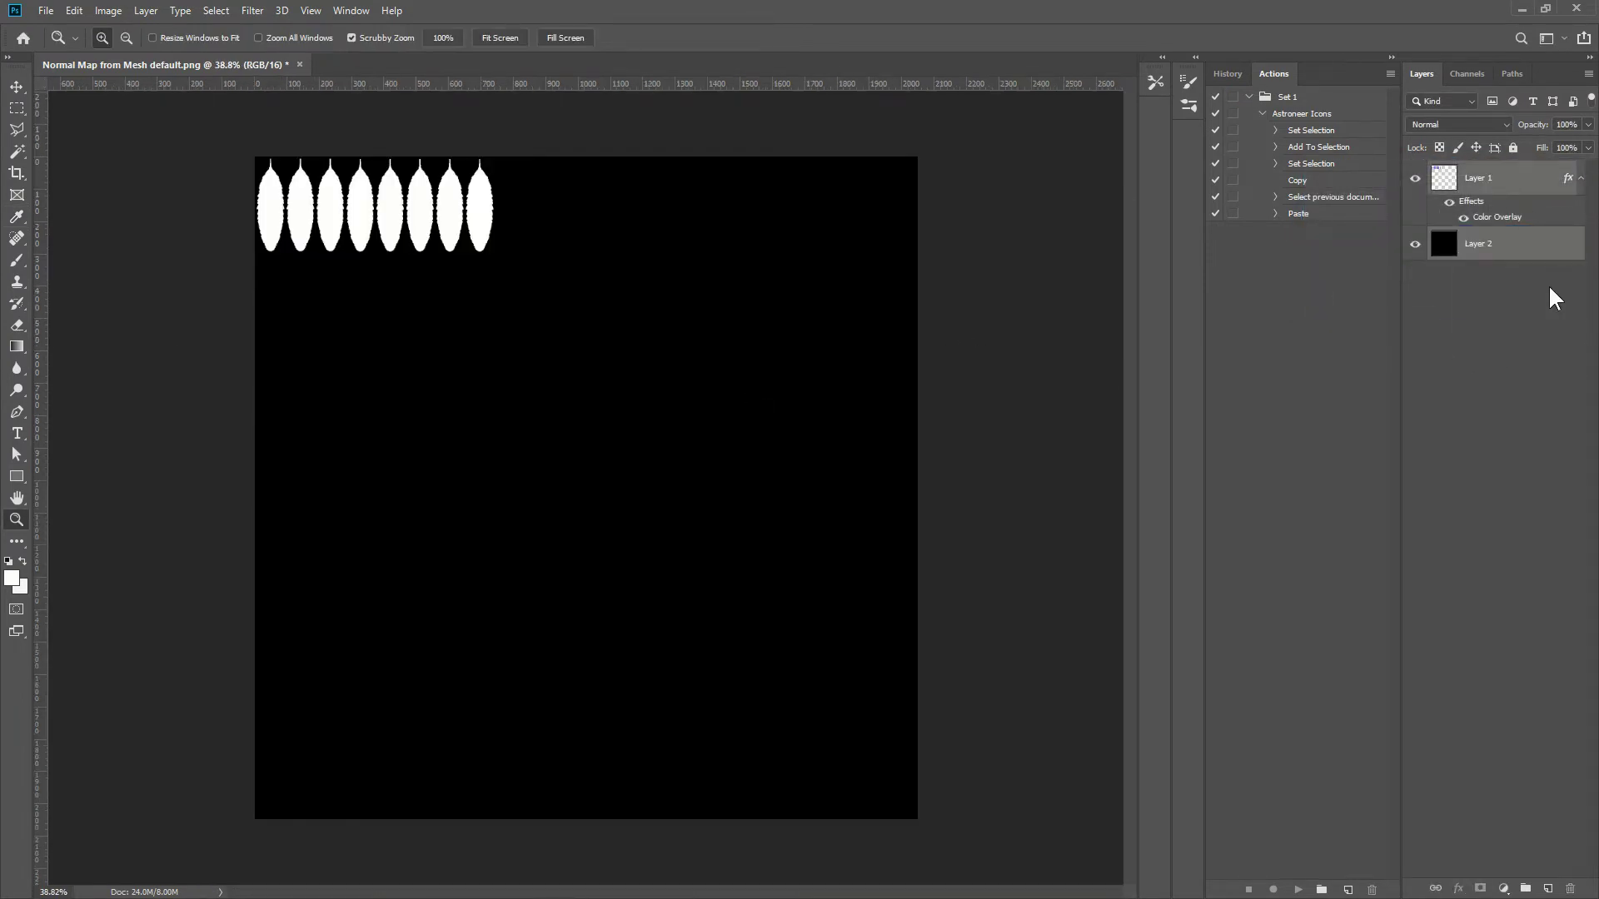
key("ctrl+shift+e")
key("ctrl+shift+s")
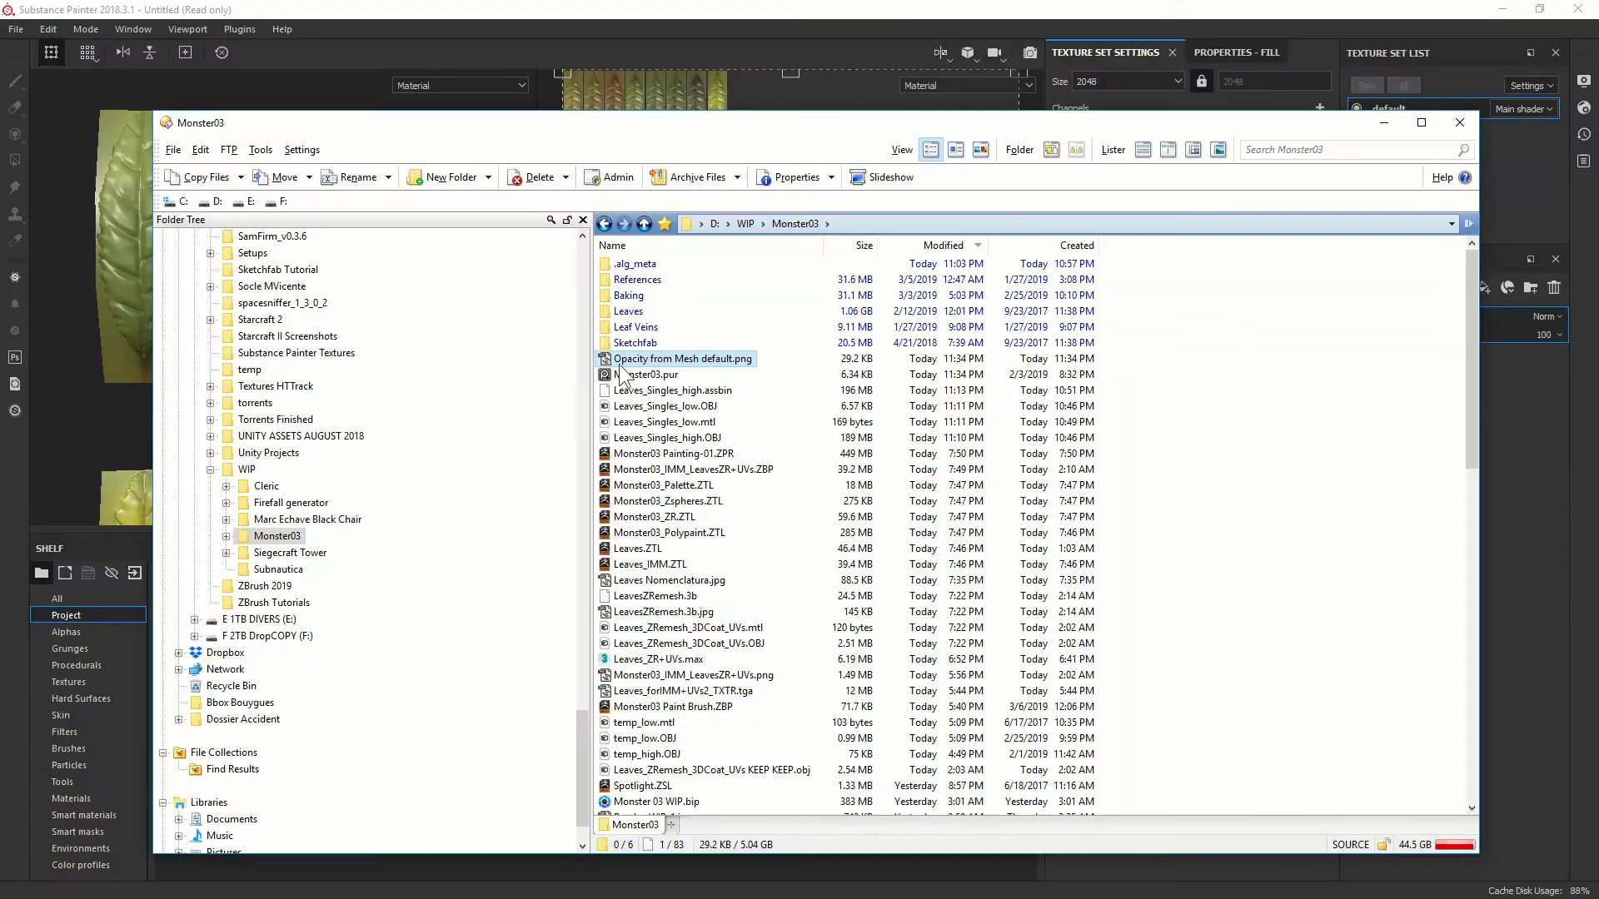
- Import Opacity from Mesh default.png into the Untitled Substance Painter project as a texture and display the project's resources
mouse_move(620, 365)
left_mouse_down()
mouse_move(833, 377)
mouse_move(589, 687)
left_mouse_up()
left_click(1012, 284)
left_click(1071, 347)
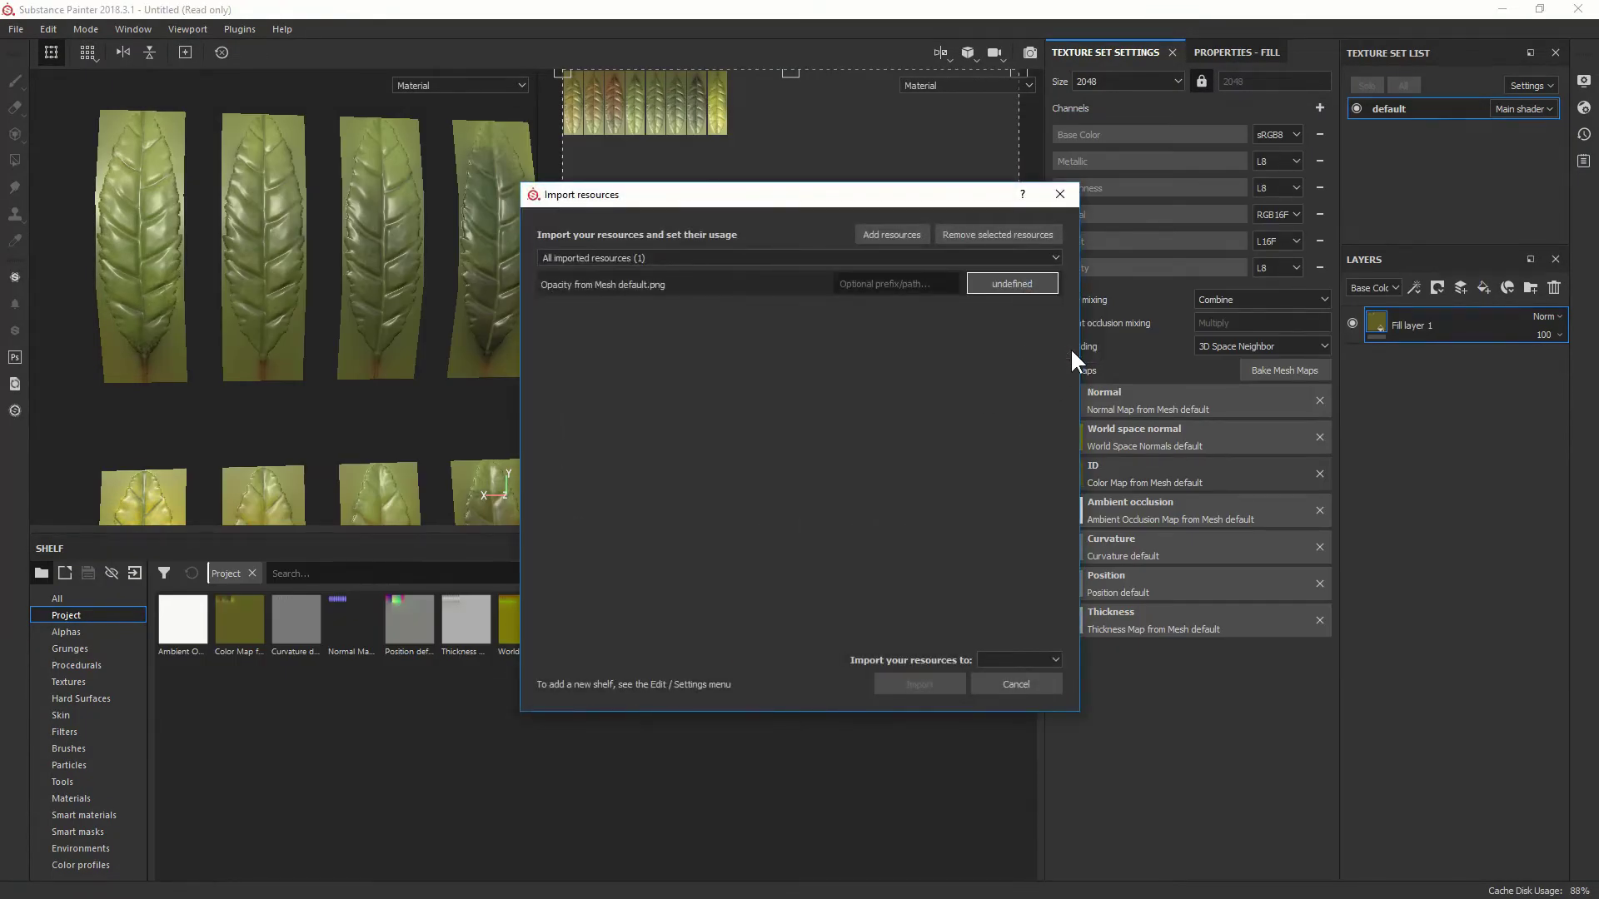
left_click(1054, 660)
left_click(1017, 685)
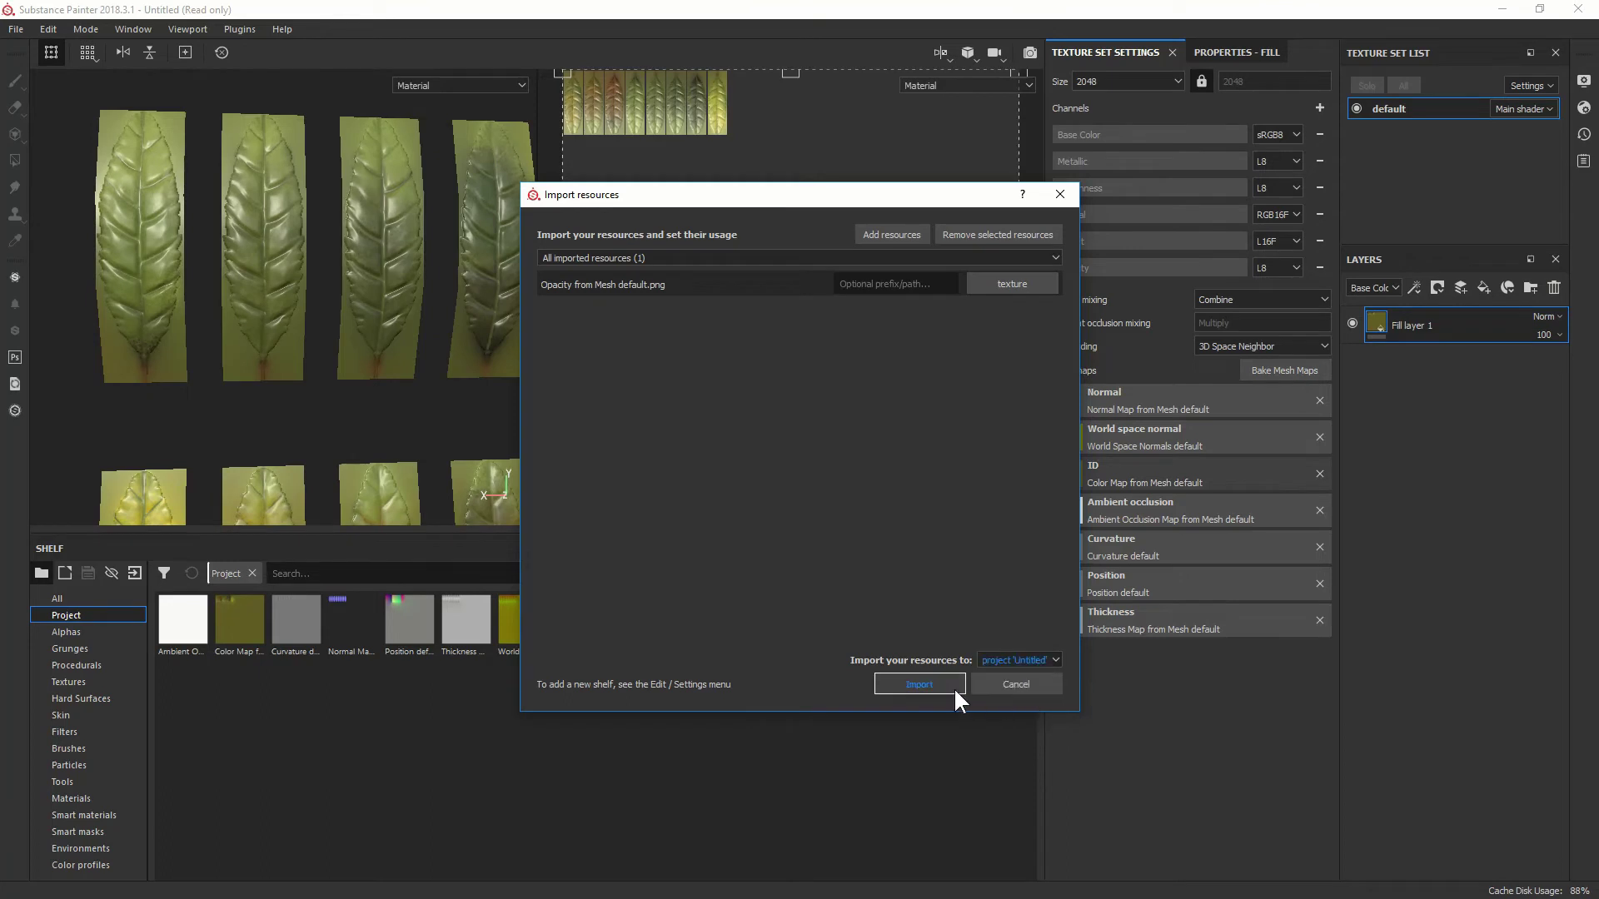
left_click(910, 684)
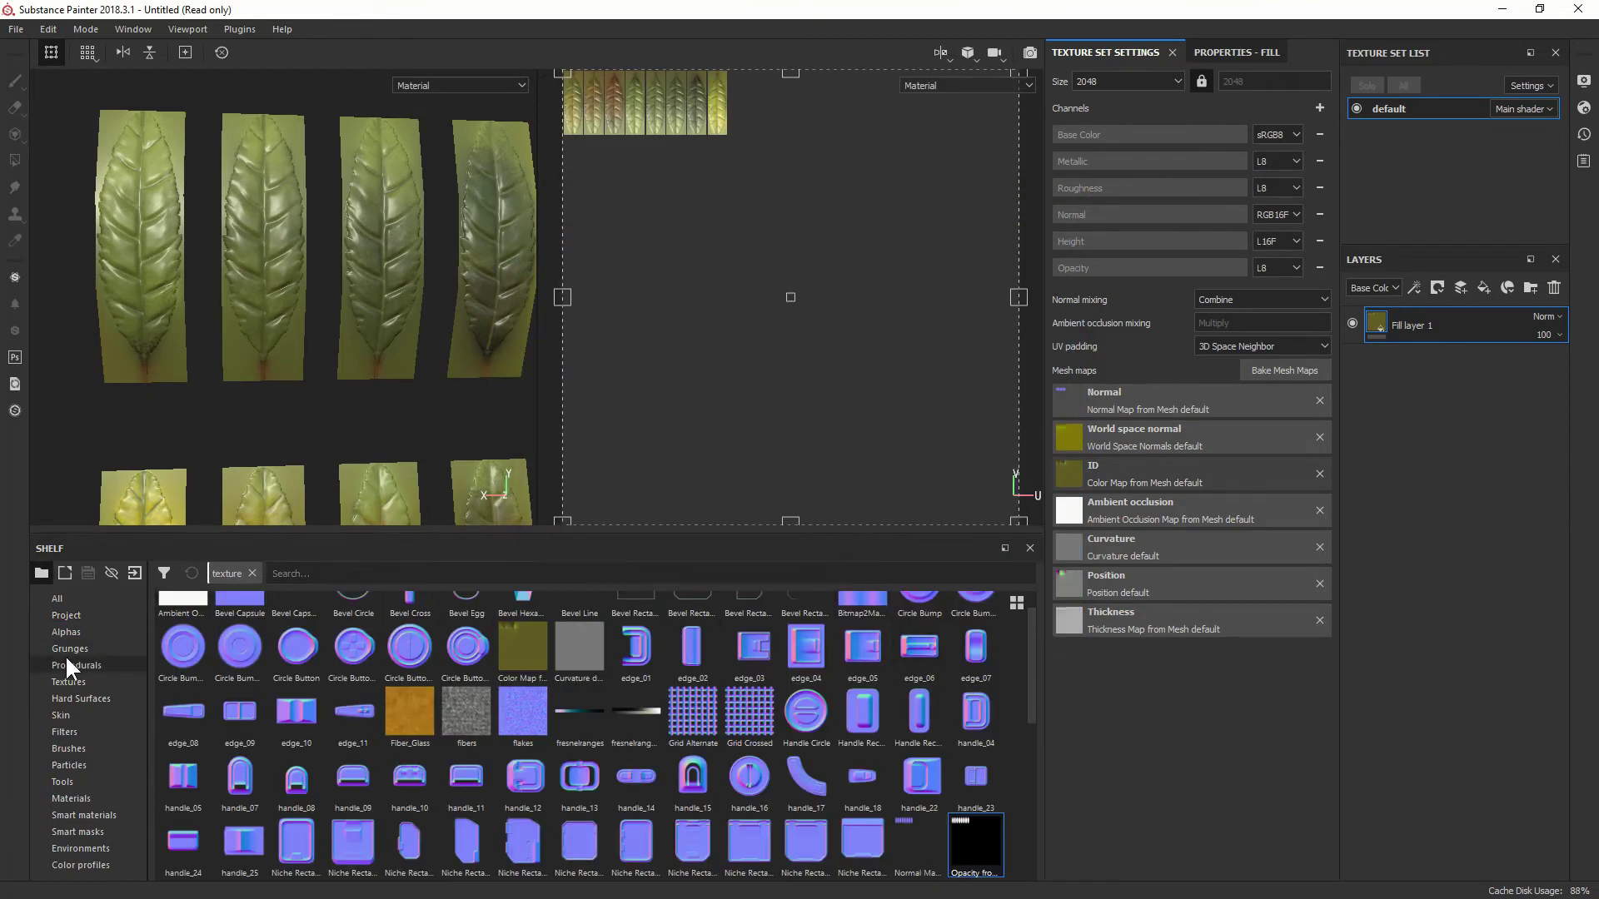
left_click(71, 620)
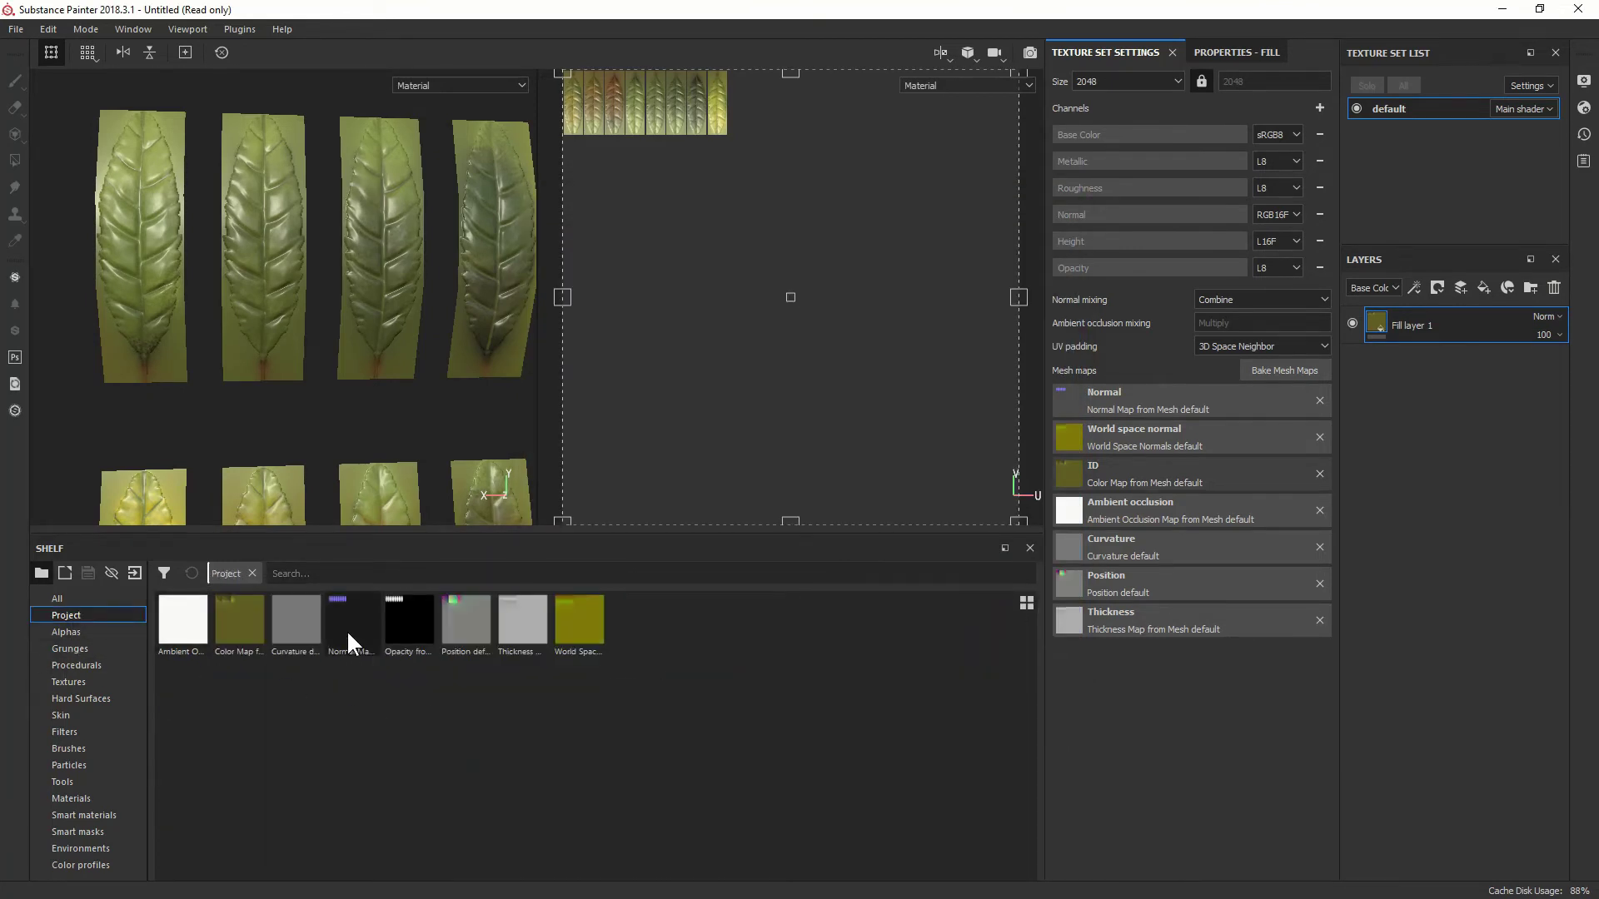
- Restore dilation and diffusion in the common baking parameters and rebake only the normal map
left_click(1249, 374)
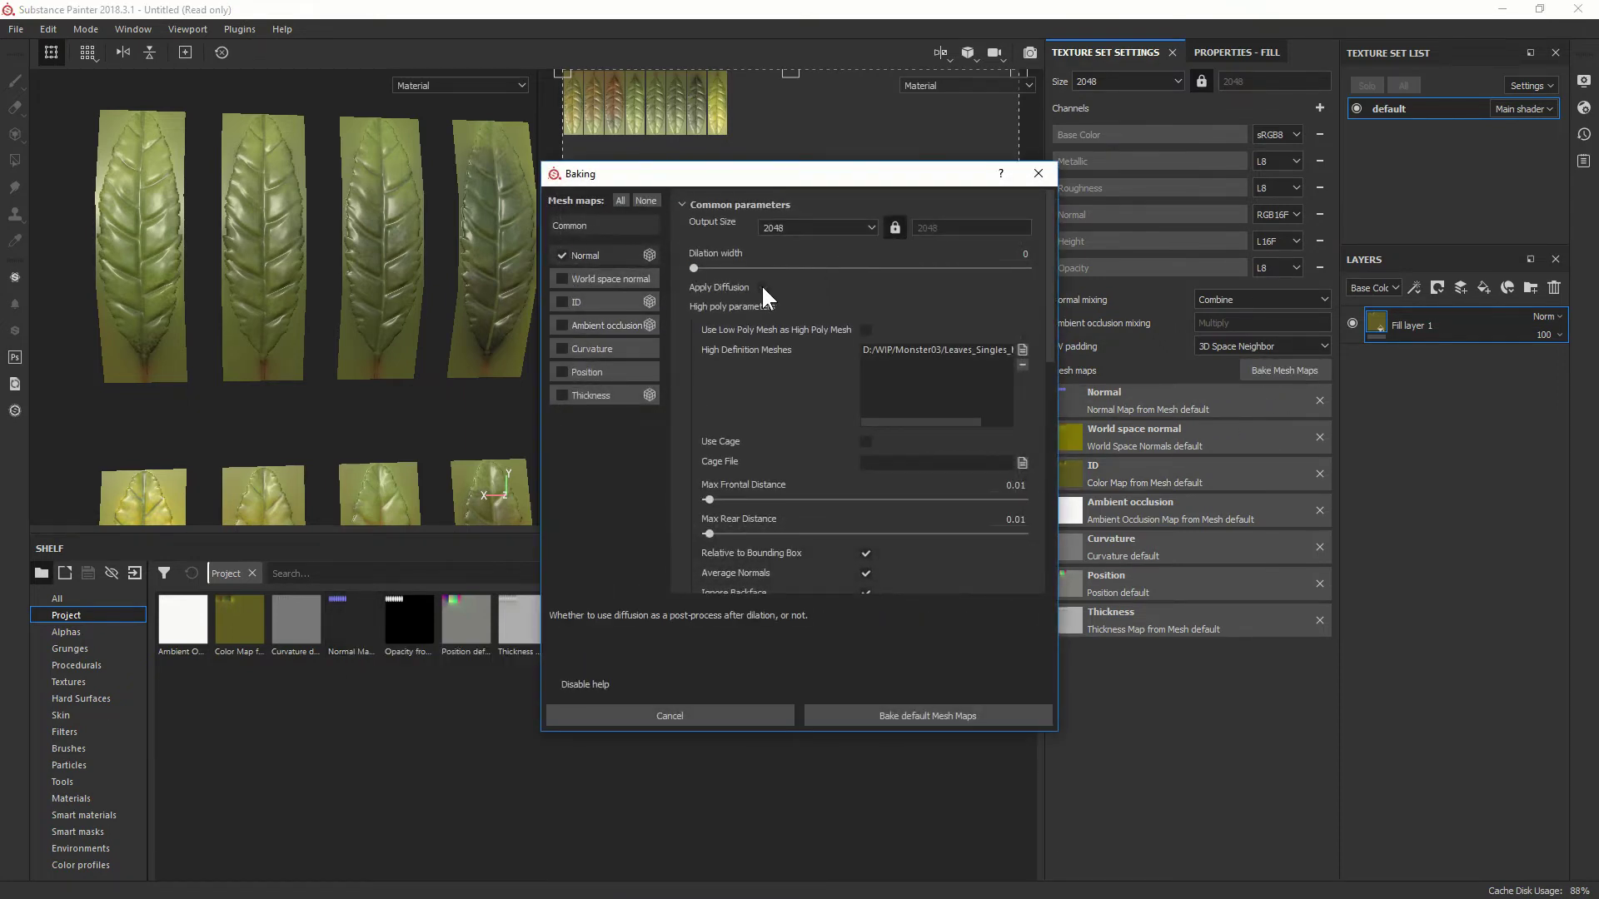
left_click(1016, 254)
key("Return")
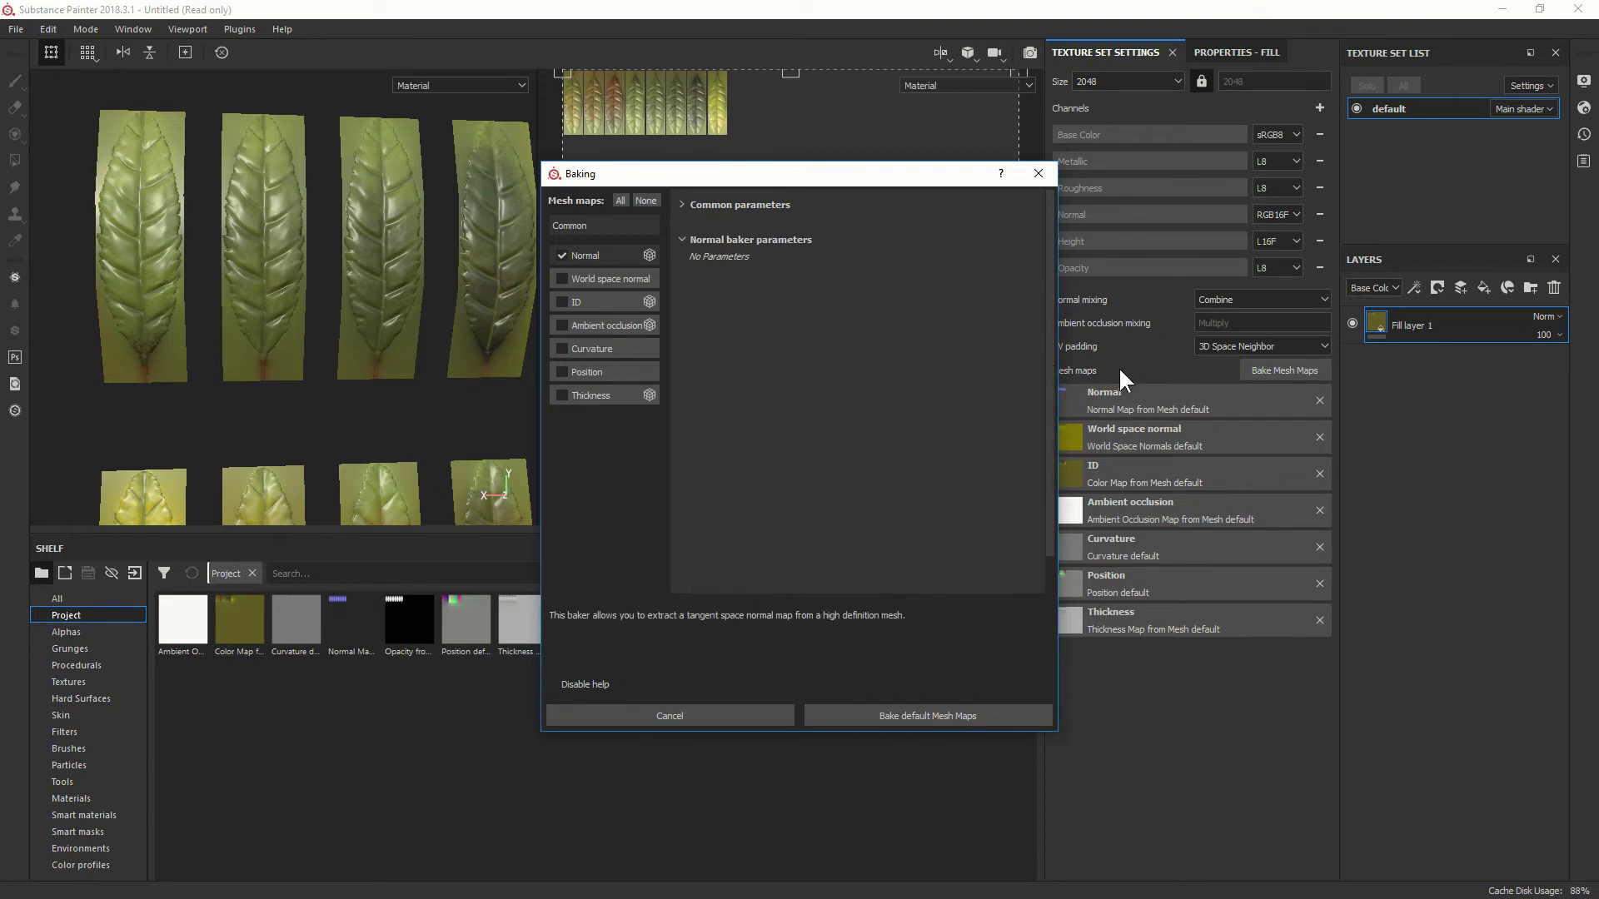
left_click(923, 716)
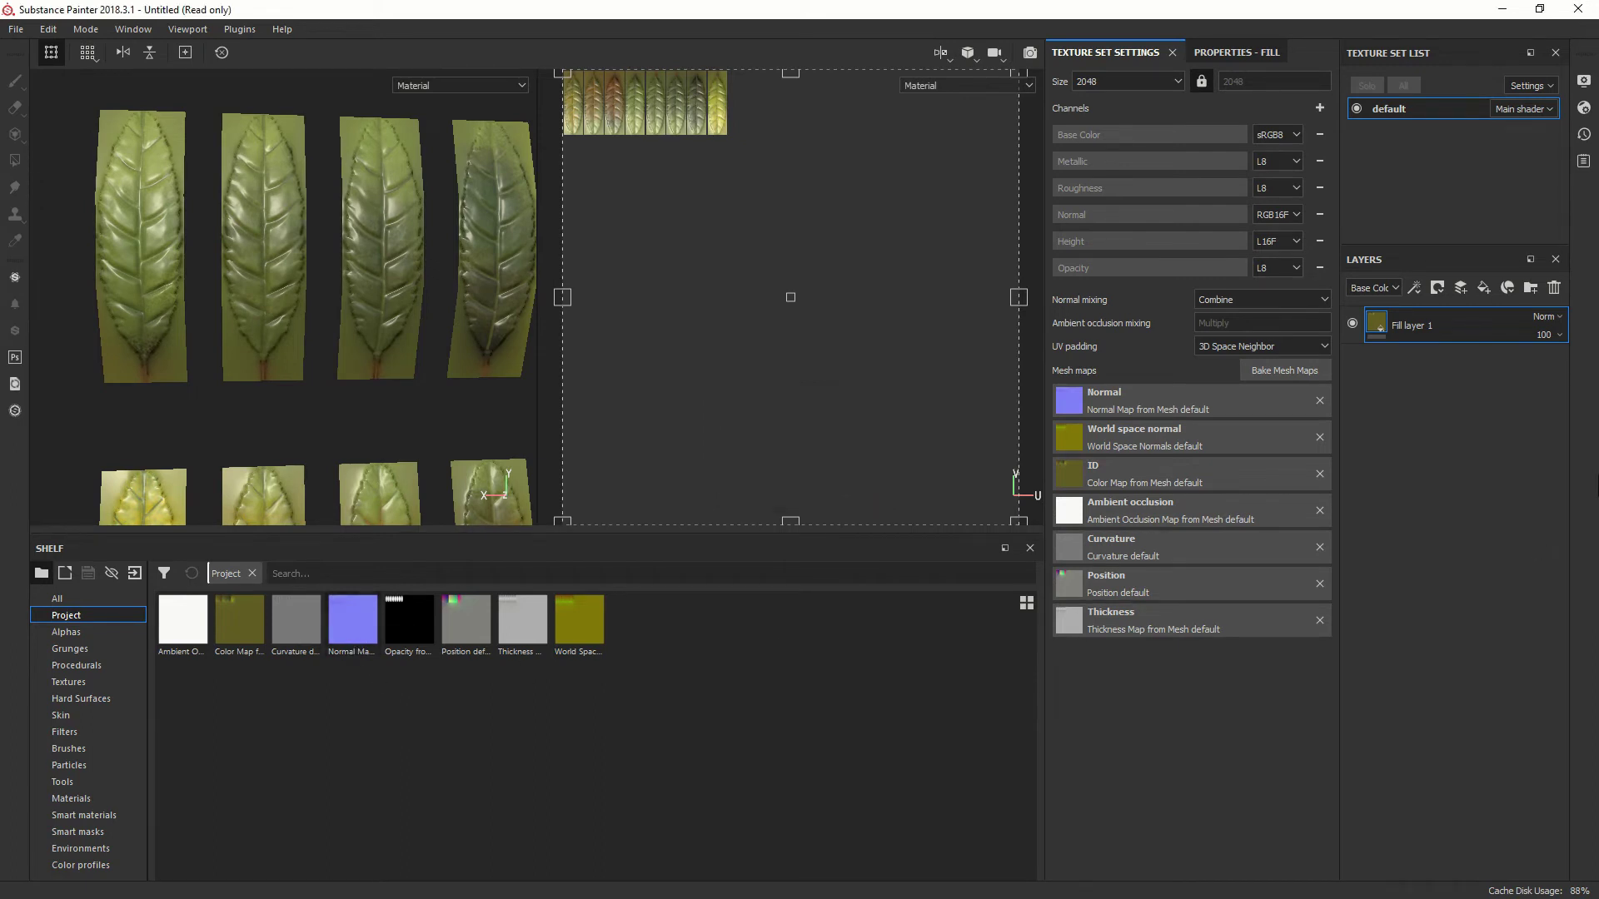
- Enable the opacity channel on Fill layer 1 and assign the Opacity from Mesh default texture to it
left_click(1249, 52)
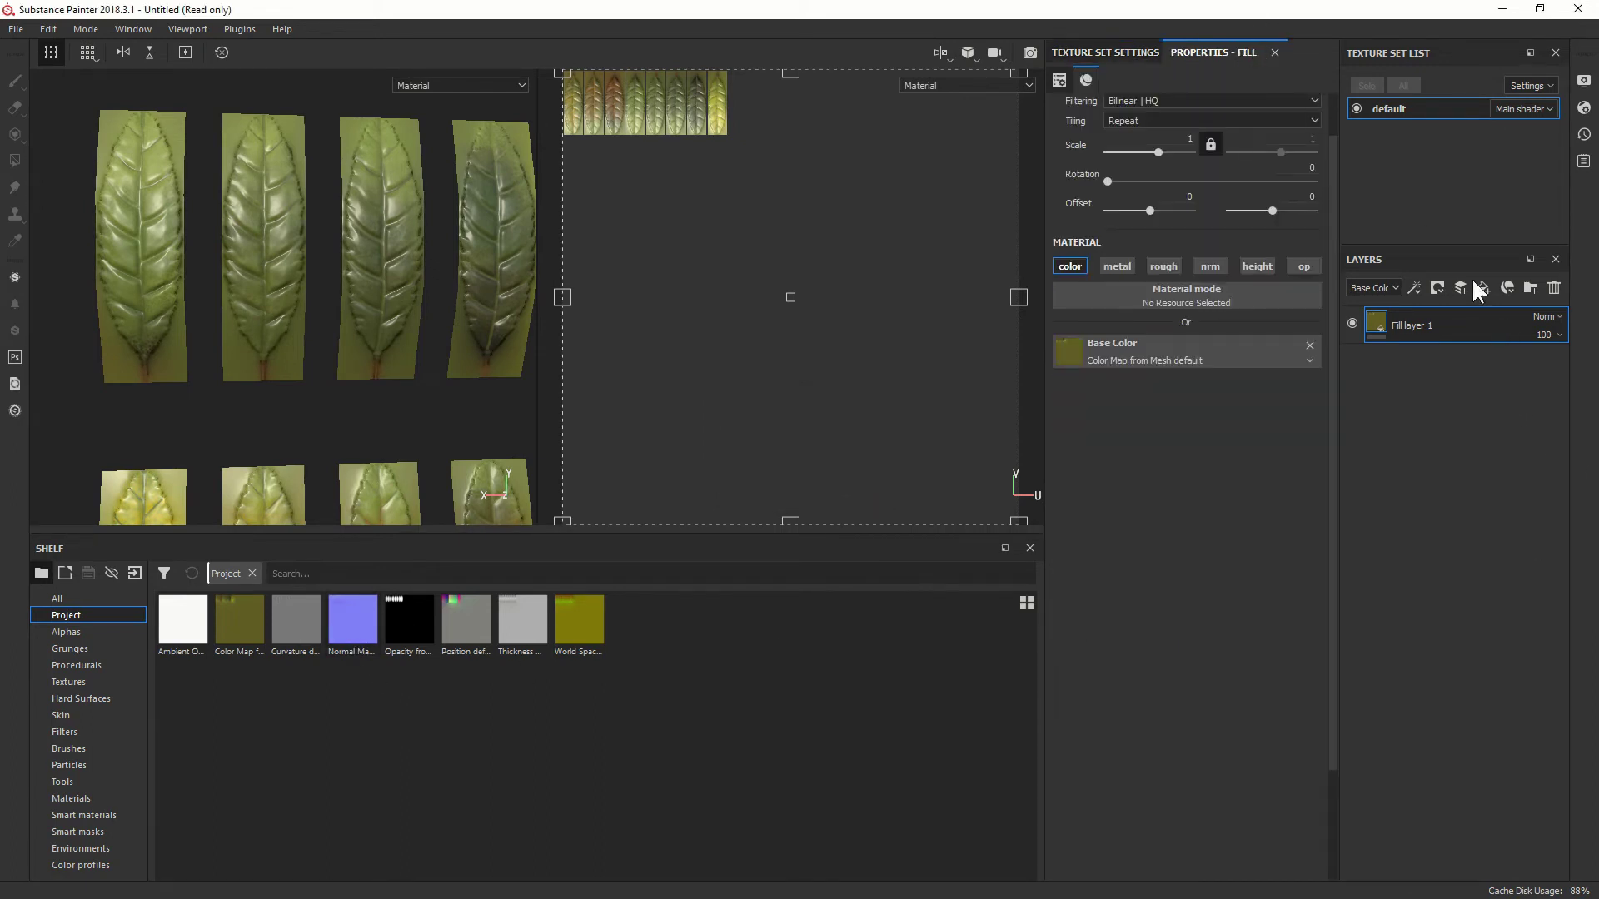
left_click(1304, 267)
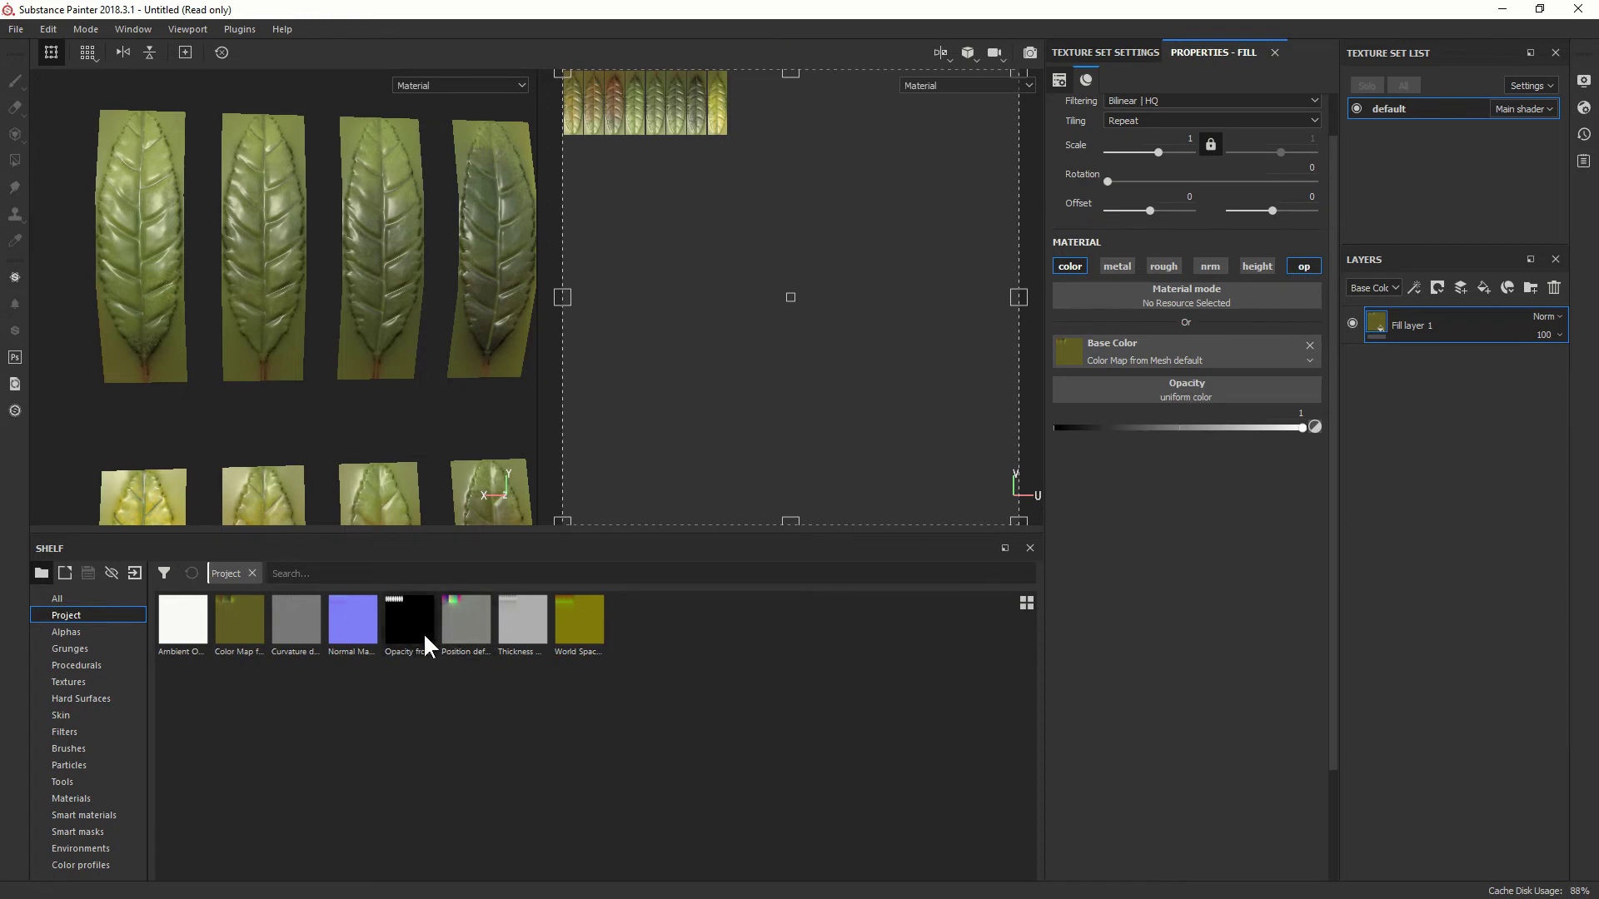
left_click_drag(408, 621, 1224, 393)
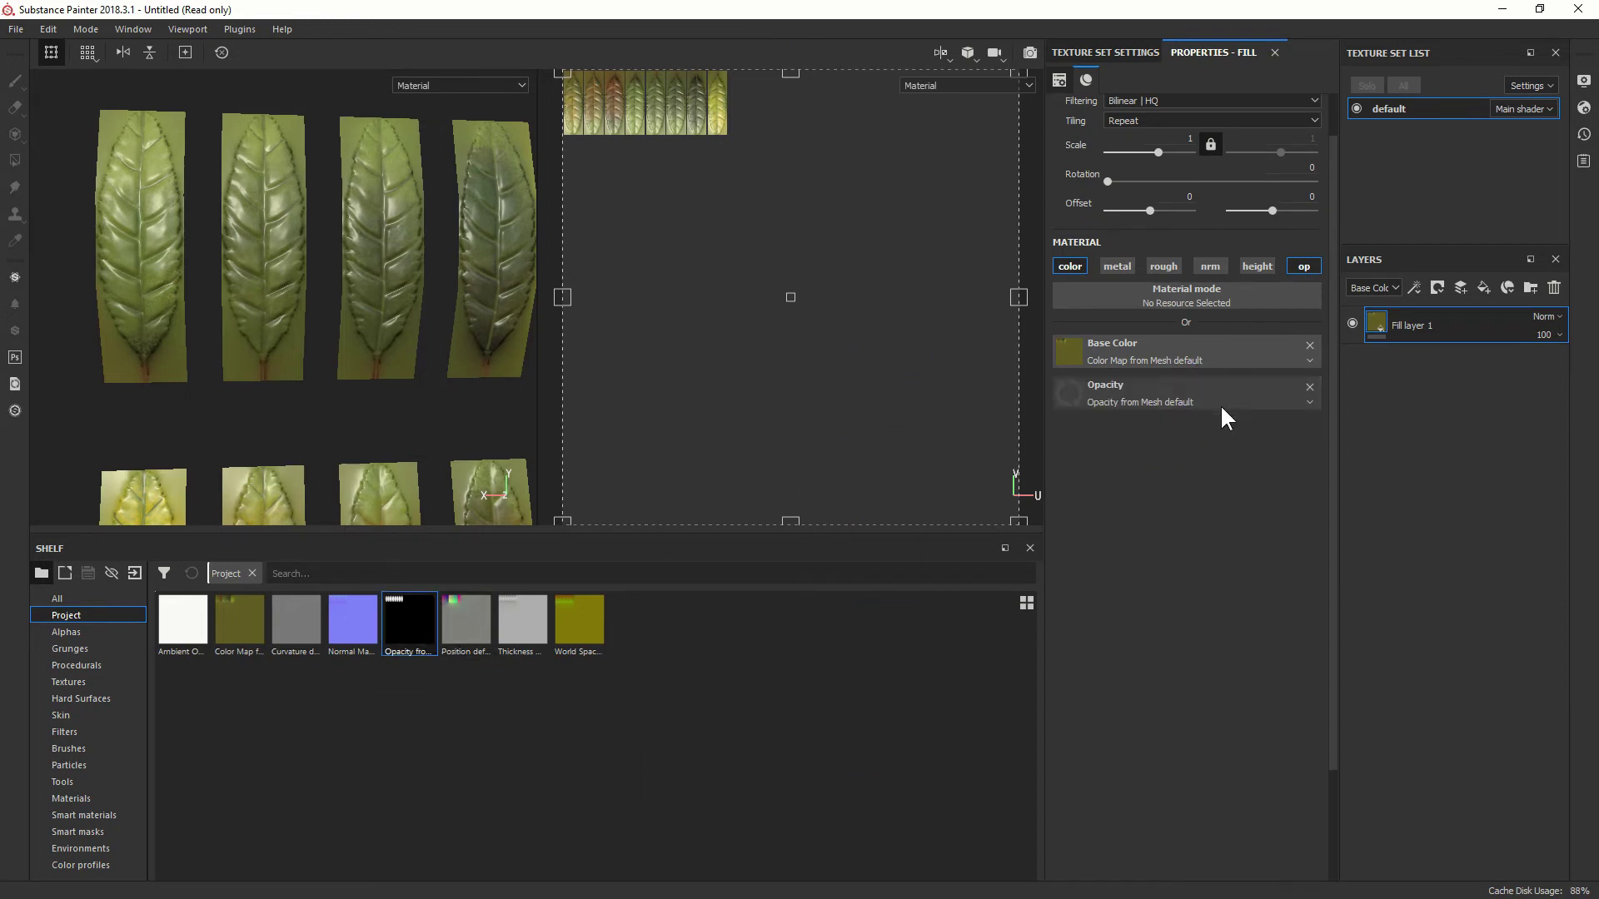
mouse_move(413, 383)
left_mouse_down("alt")
mouse_move(407, 352)
mouse_move(416, 364)
left_mouse_up("alt")
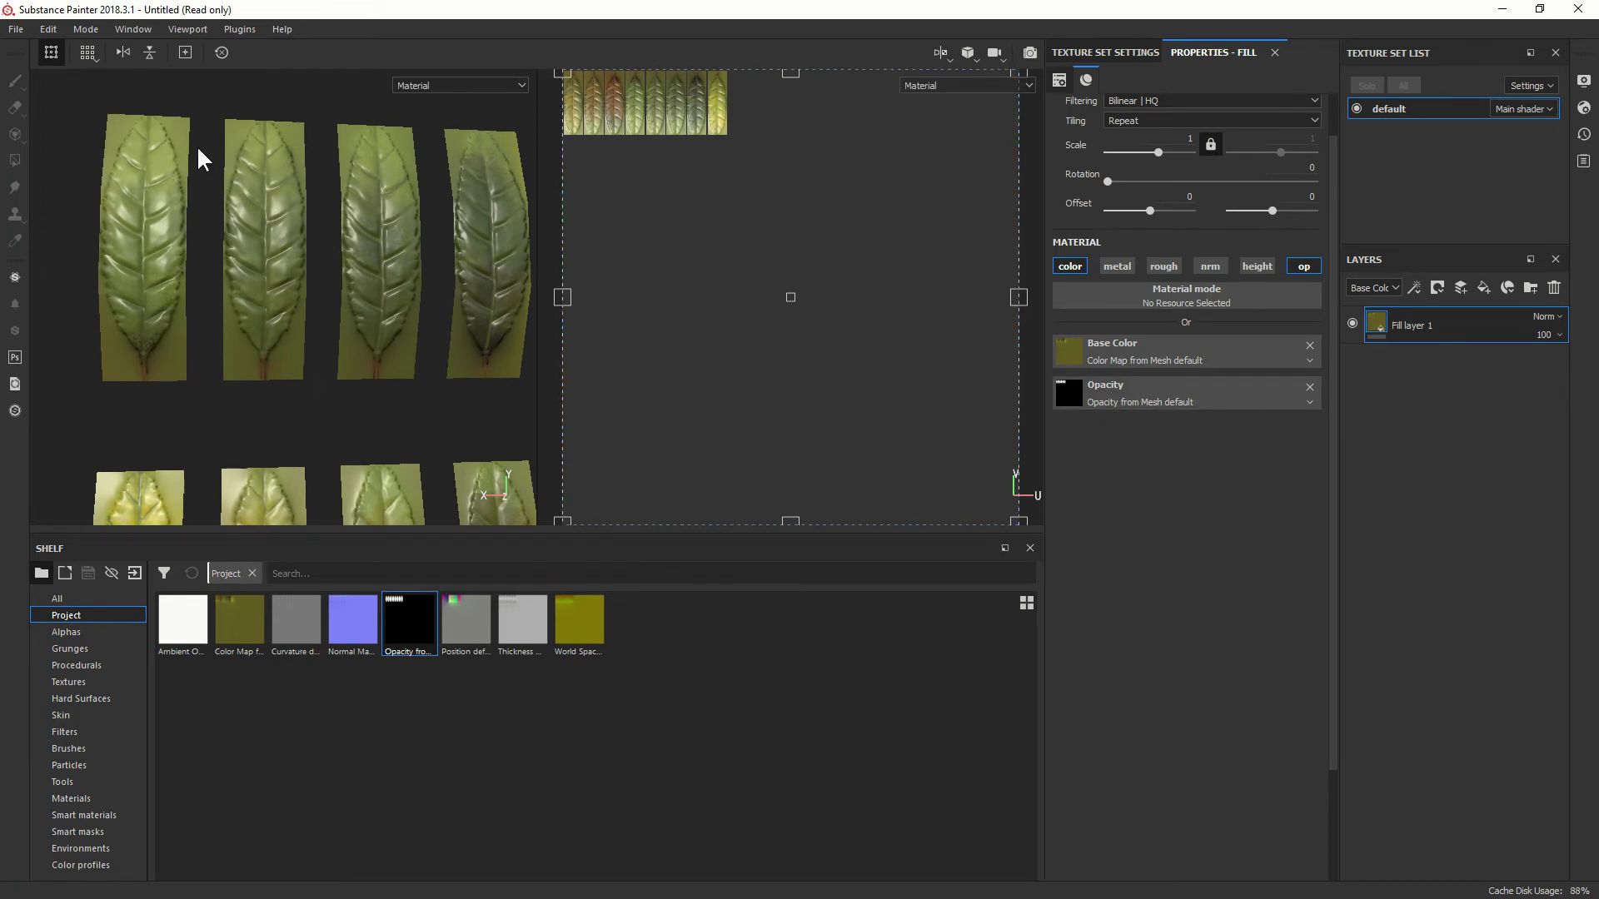
mouse_move(323, 337)
left_mouse_down("alt")
mouse_move(242, 325)
mouse_move(341, 346)
left_mouse_up("alt")
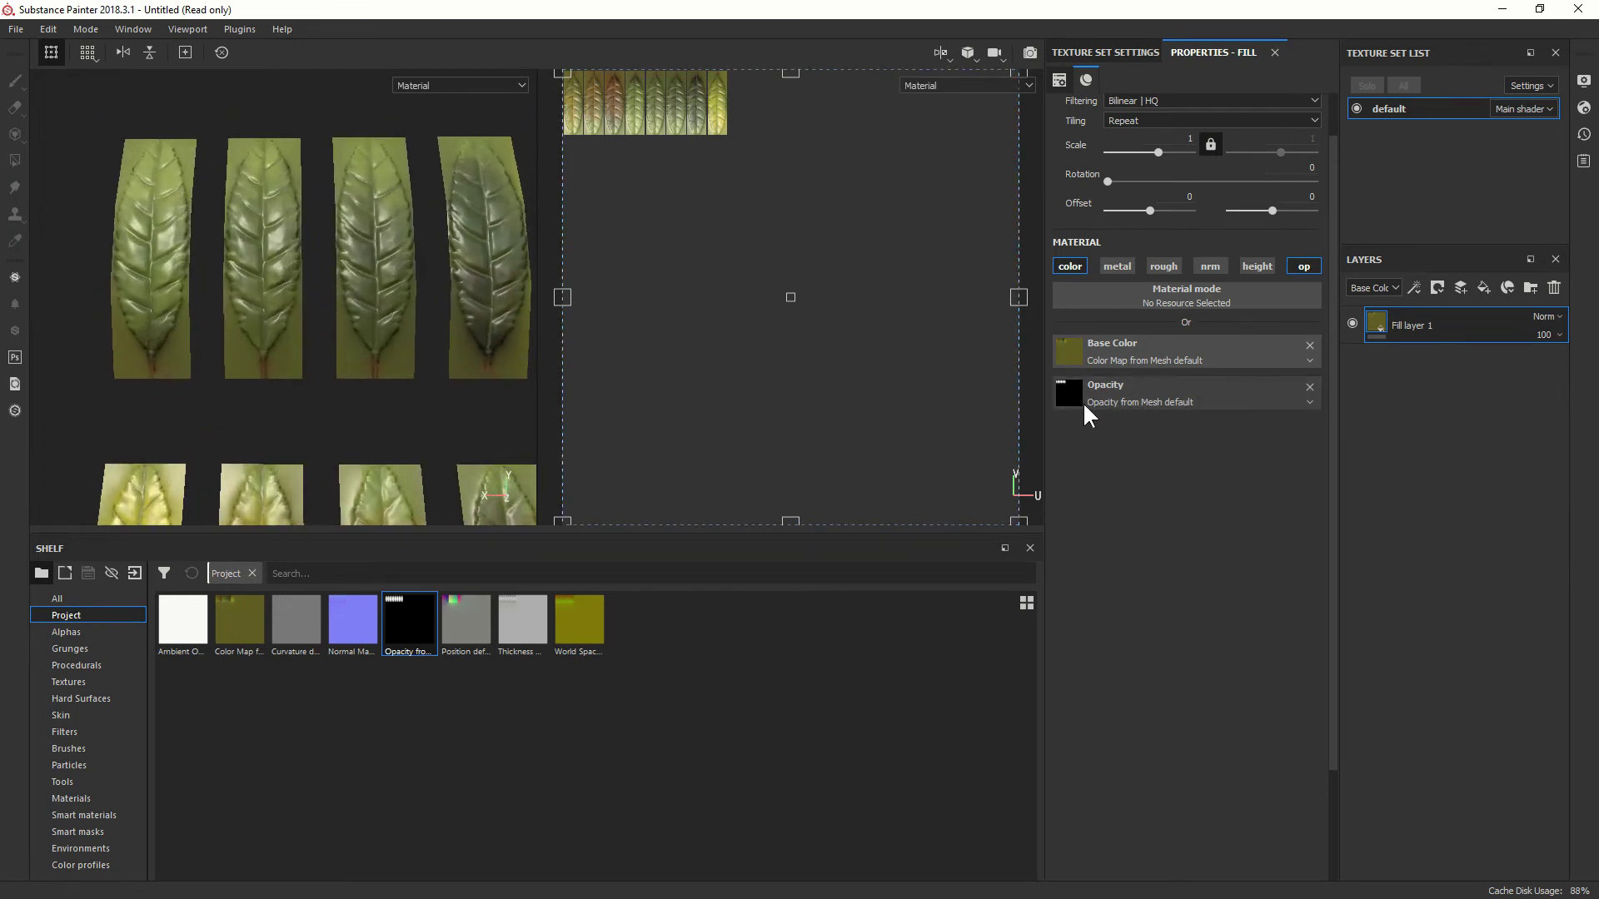
- Replace the main shader with a pbr-metal-rough variant that supports alpha, then close the shader settings
left_click(1584, 109)
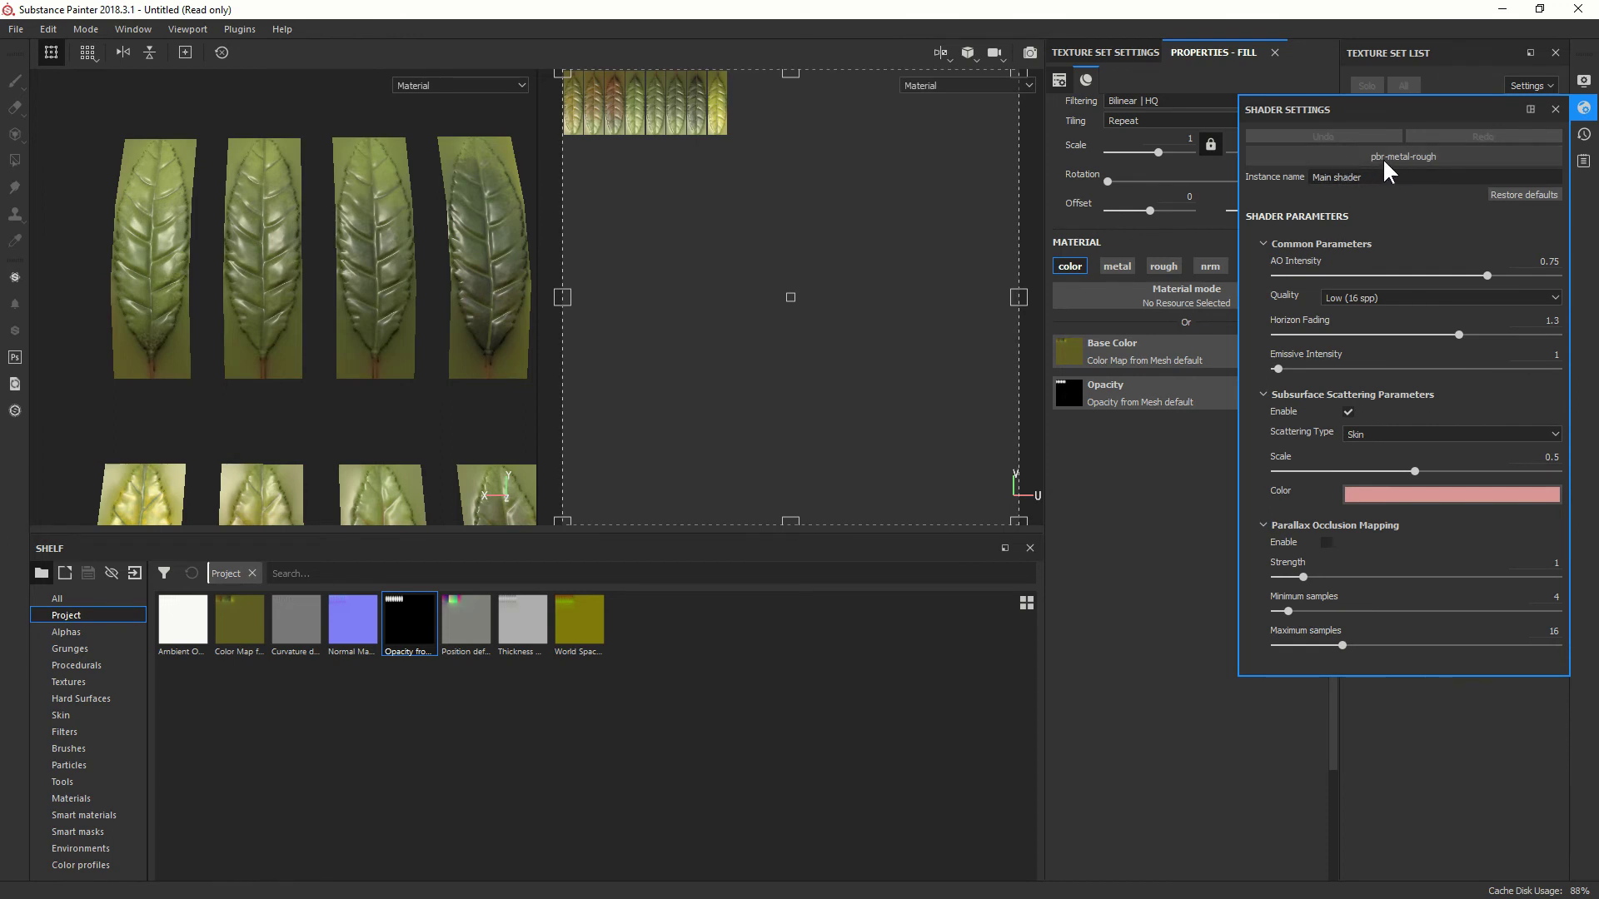
left_click(1407, 156)
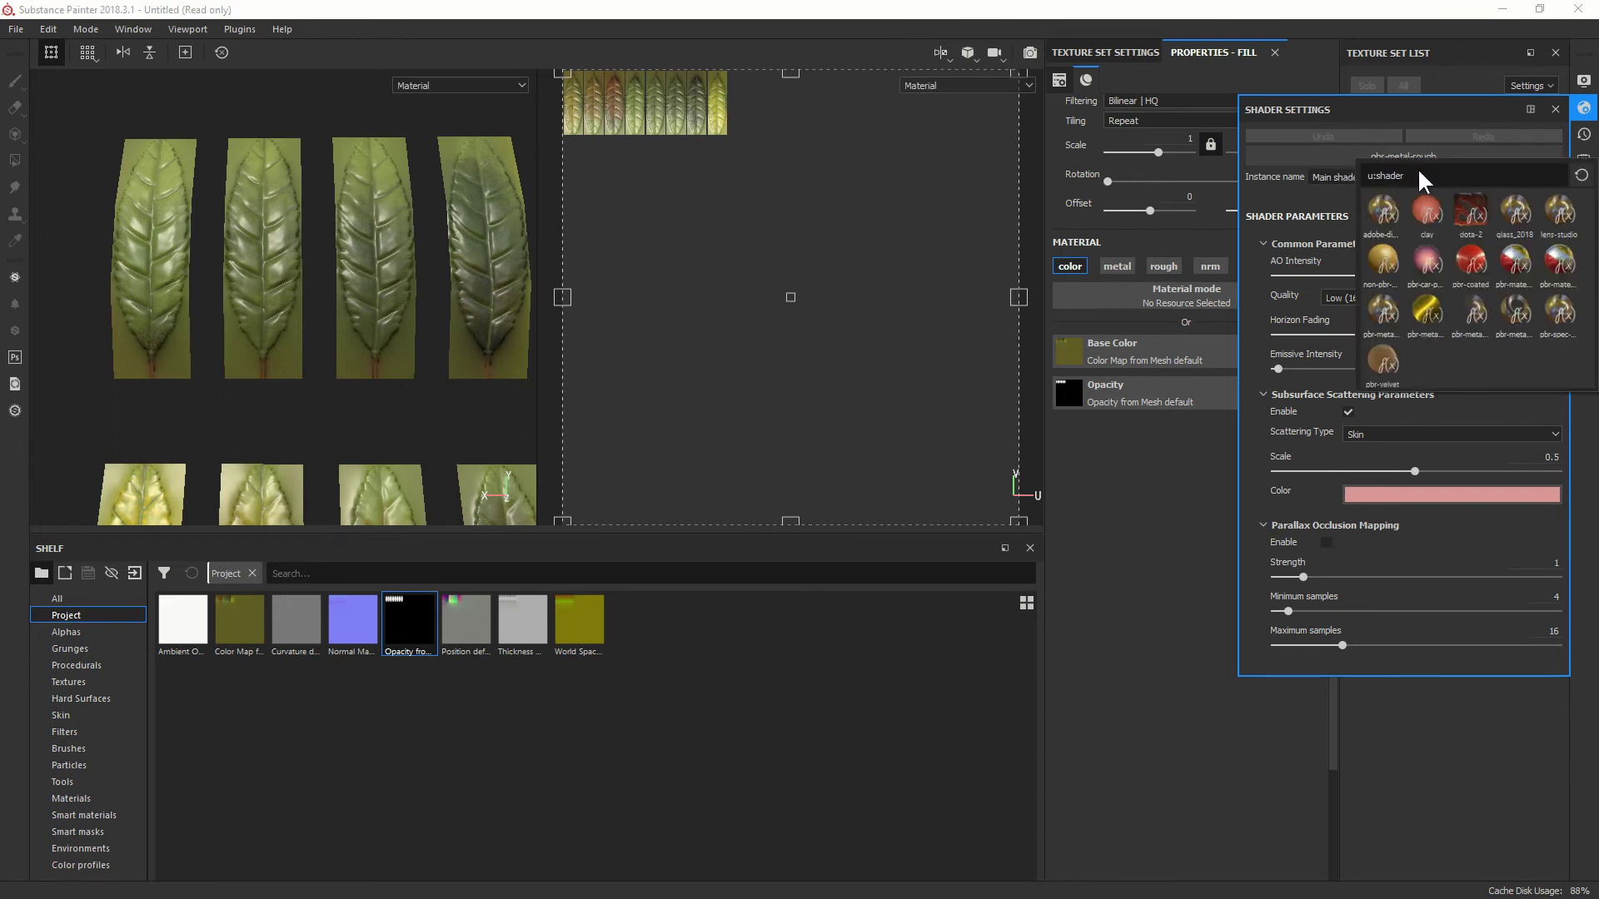
mouse_move(1519, 313)
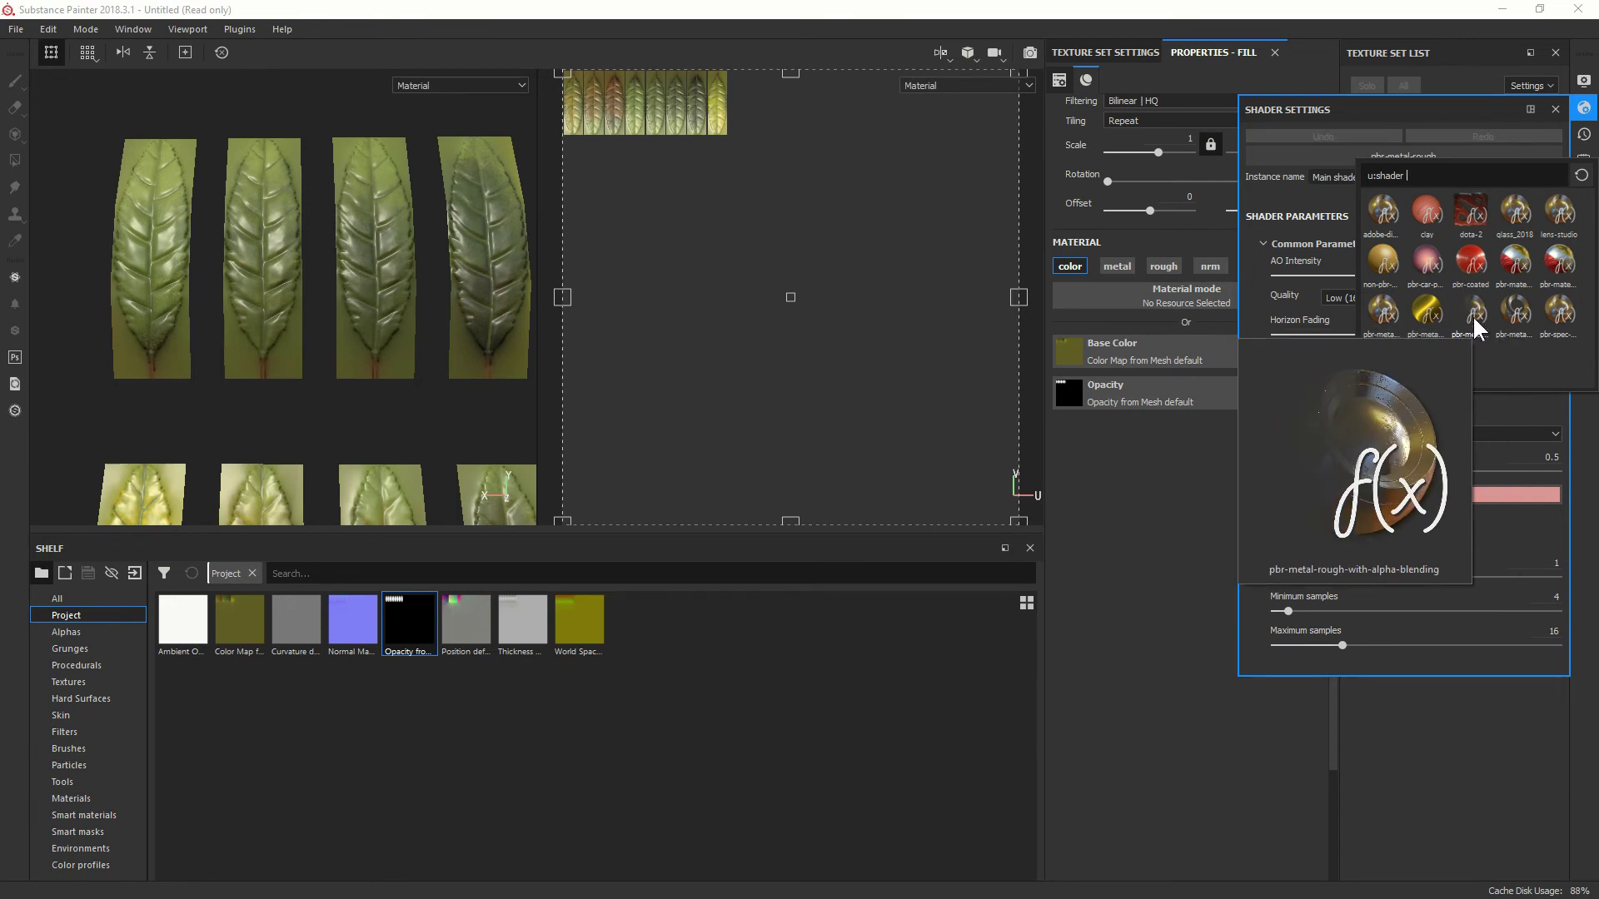
left_click(1516, 308)
left_click(1082, 441)
- Examine the cut-out leaves in the 3D view up close and from several angles, checking both rows
left_click_drag(413, 363, 333, 279, "alt")
right_click_drag(333, 279, 274, 228, "shift")
middle_click_drag(287, 174, 321, 216, "alt")
right_click_drag(321, 216, 398, 490, "alt")
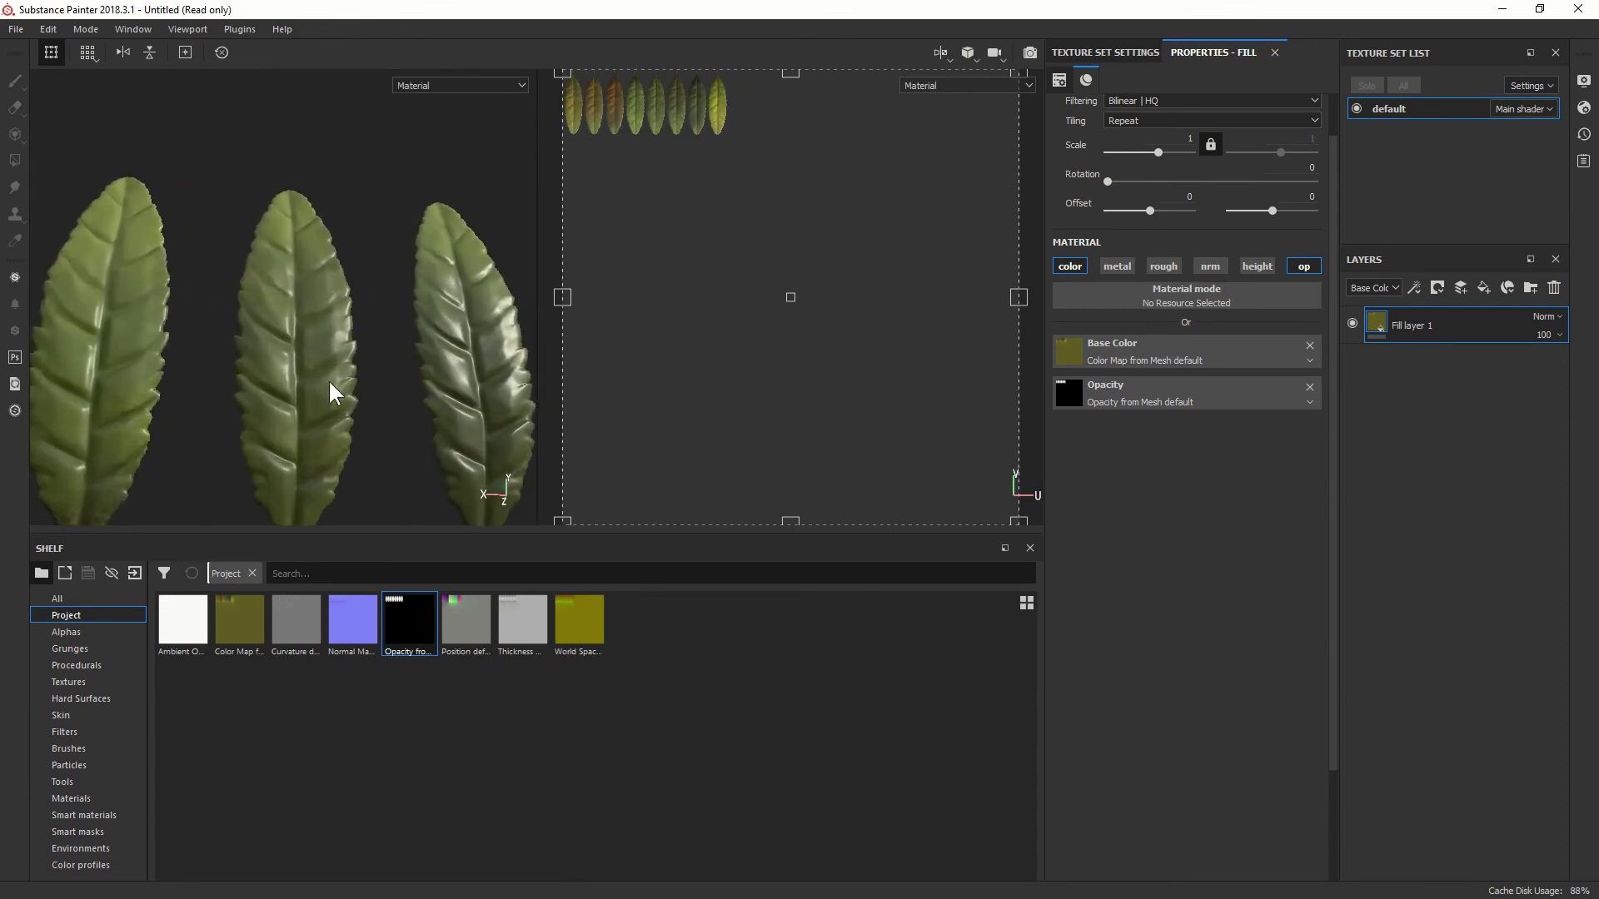
left_click_drag(331, 383, 265, 312, "alt")
right_click_drag(265, 312, 371, 381, "shift")
middle_click_drag(372, 381, 349, 350, "alt")
right_click_drag(350, 350, 318, 236, "alt")
left_click_drag(317, 236, 333, 257, "alt")
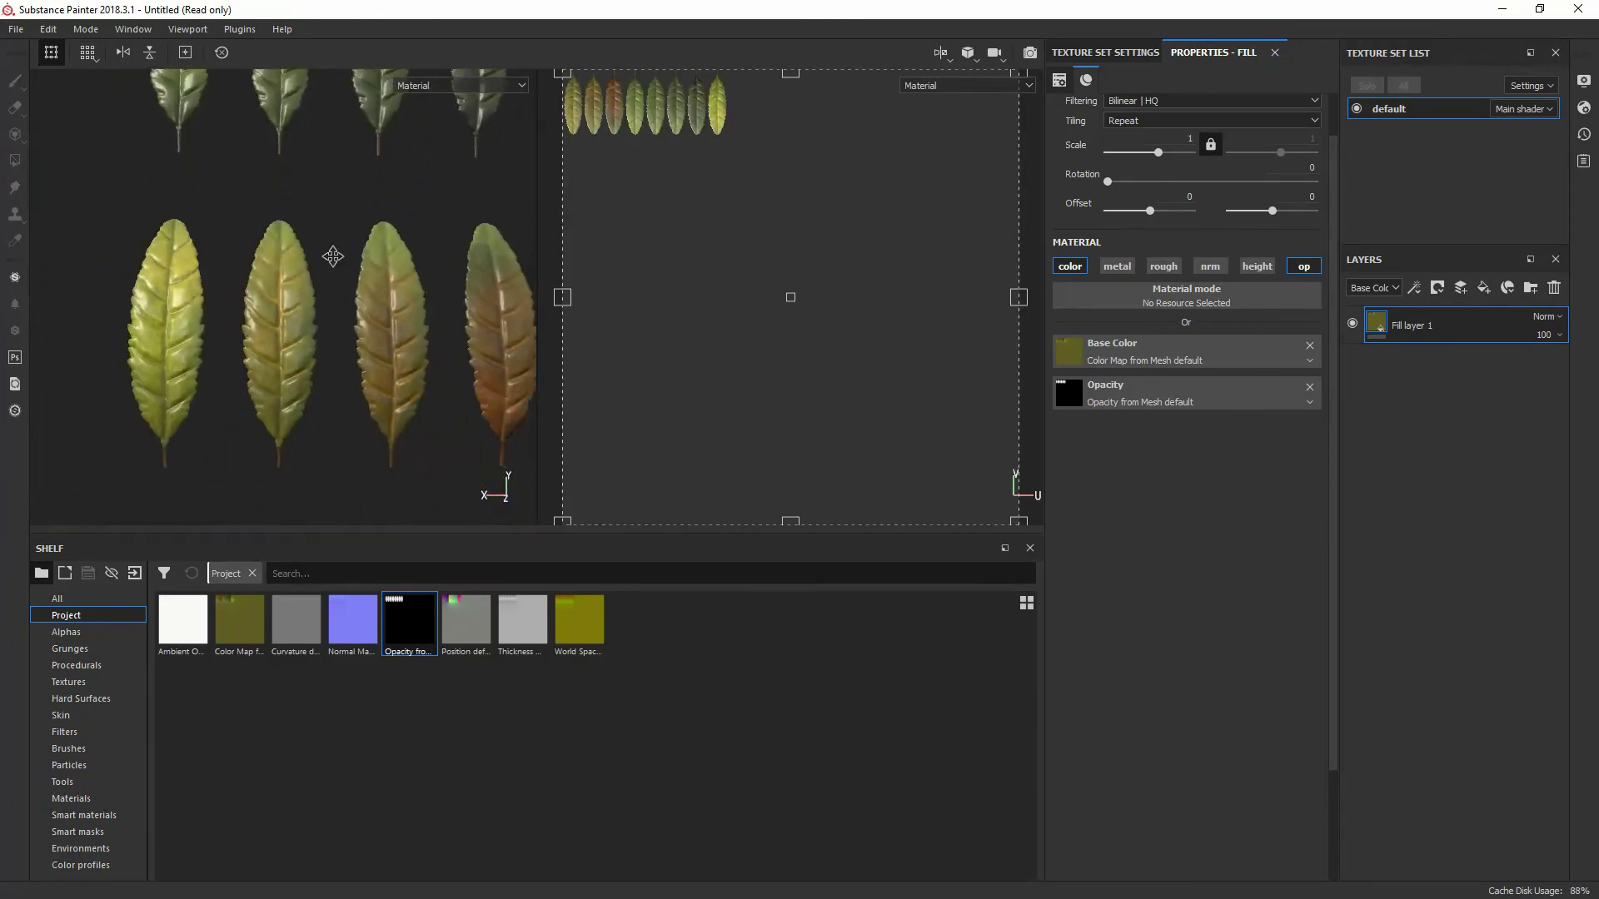
middle_click_drag(334, 258, 341, 390, "alt")
right_click_drag(341, 390, 346, 304, "alt")
right_click_drag(416, 345, 361, 268, "alt")
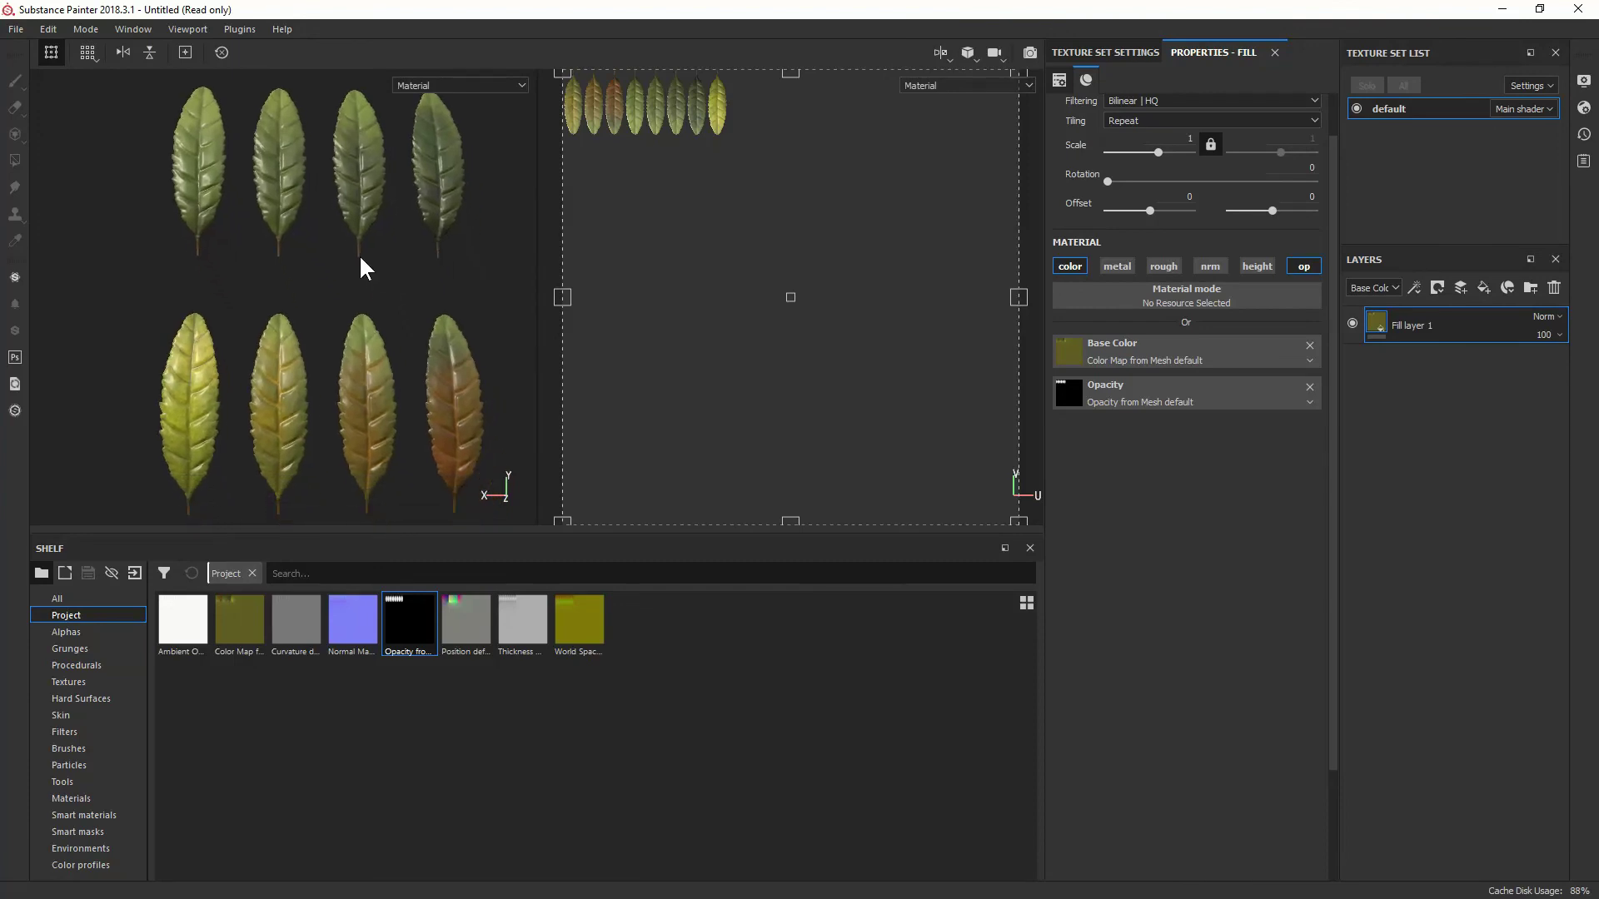
left_click_drag(341, 336, 358, 370, "alt")
middle_click_drag(358, 371, 311, 335, "alt")
right_click_drag(339, 265, 377, 342, "shift")
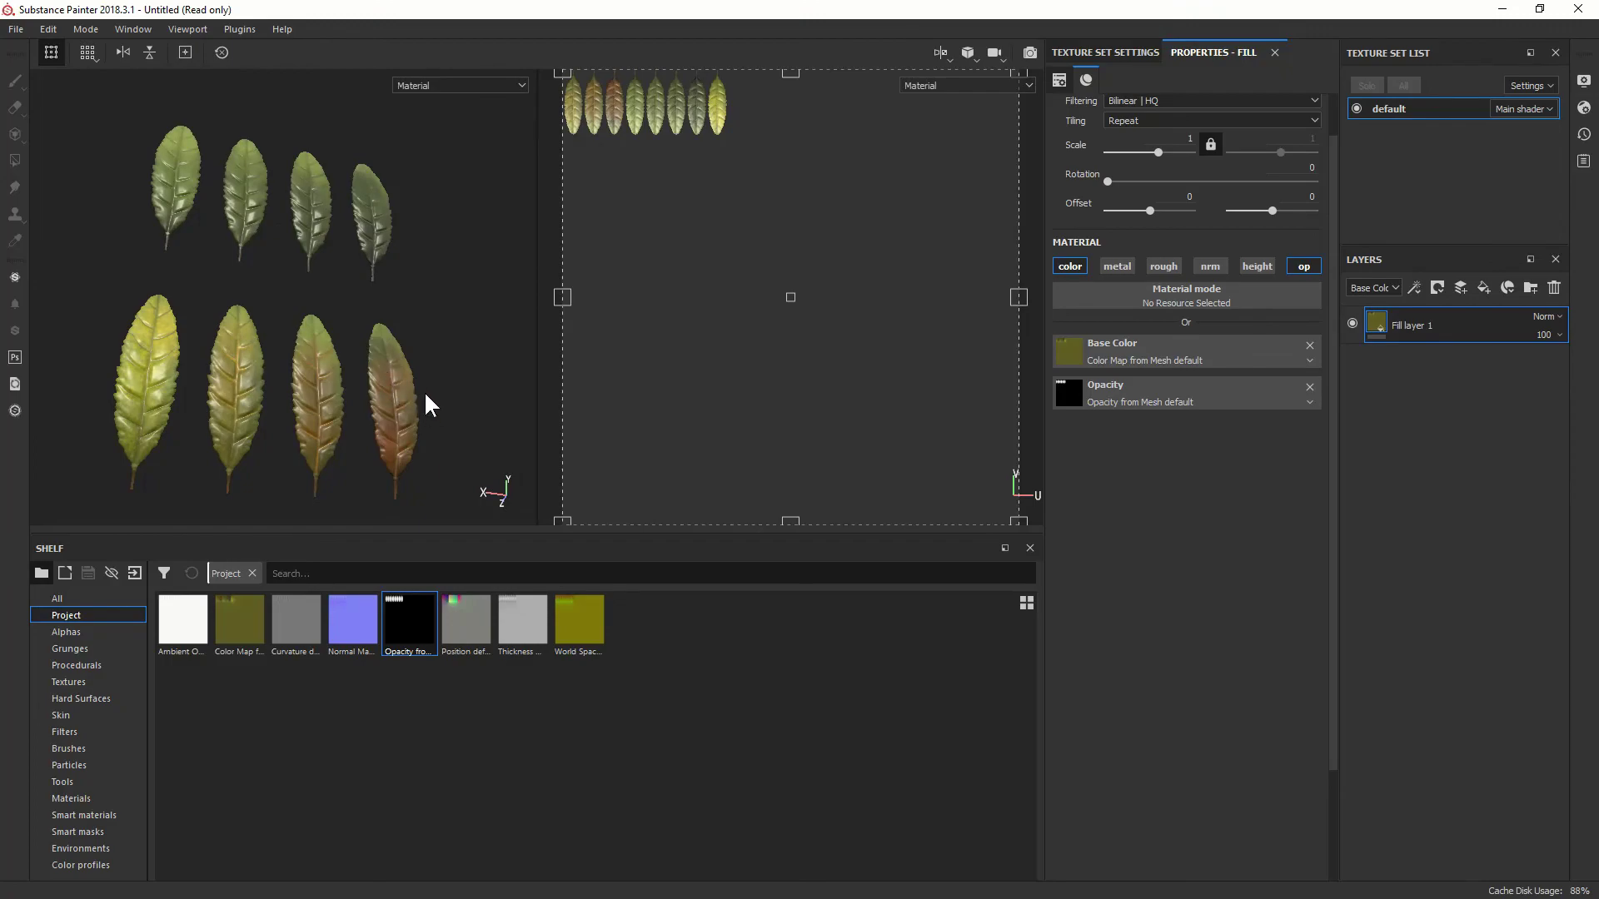